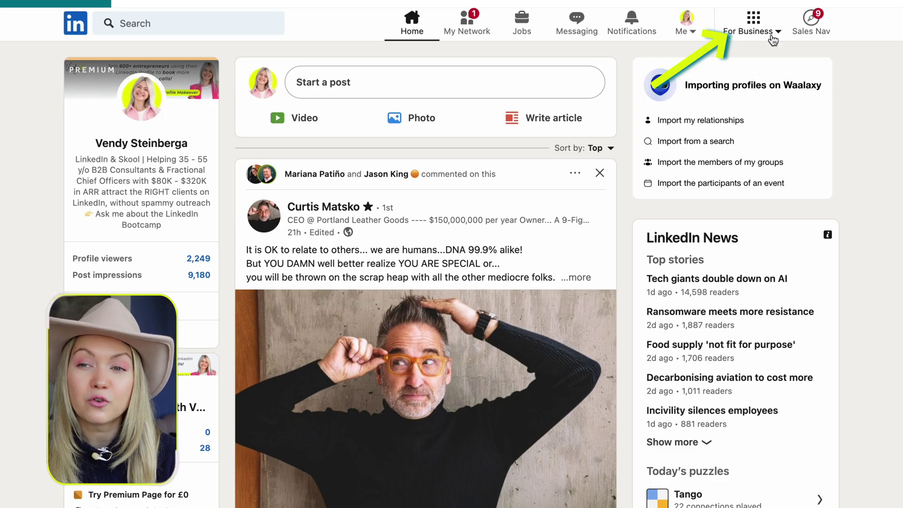
- Open the form for creating a new LinkedIn company page and go through its detail fields
click(772, 38)
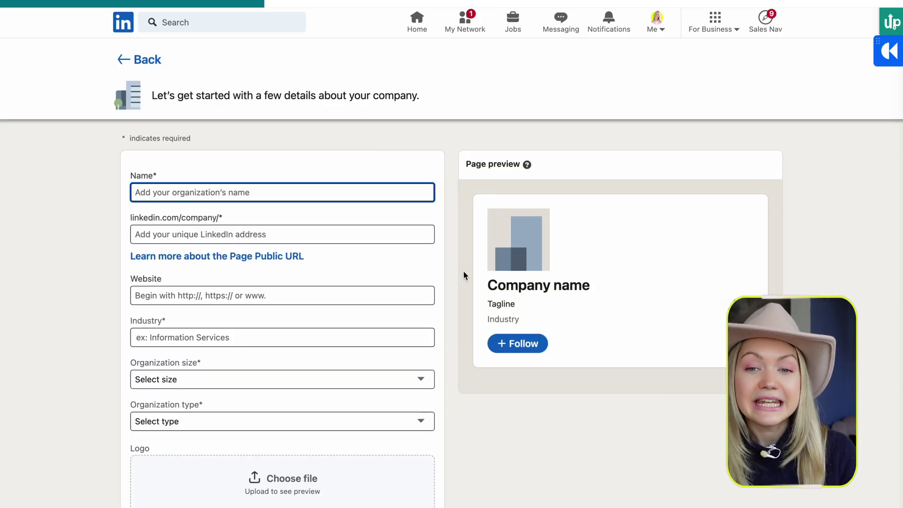
scroll(456, 281, down, 3)
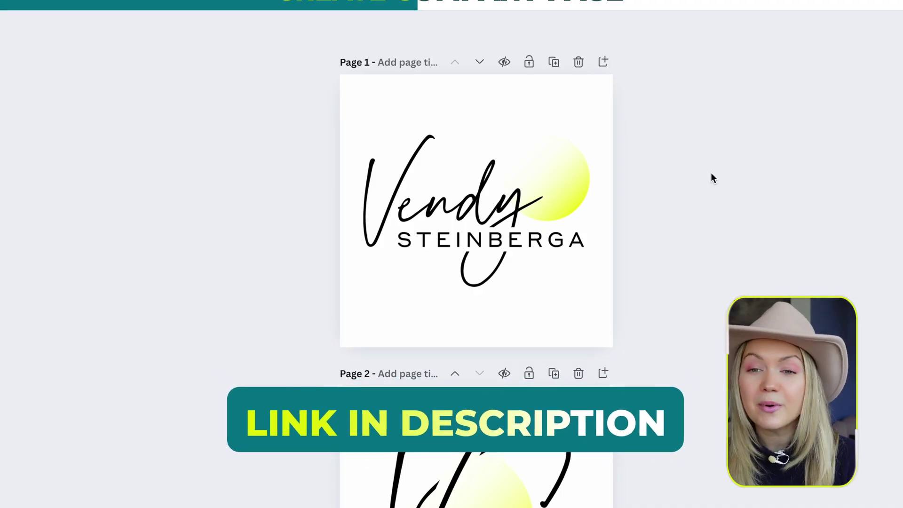
- Switch to the Canva logo template, move the page 1 logo slightly up and open the uploaded images
scroll(688, 168, up, 3)
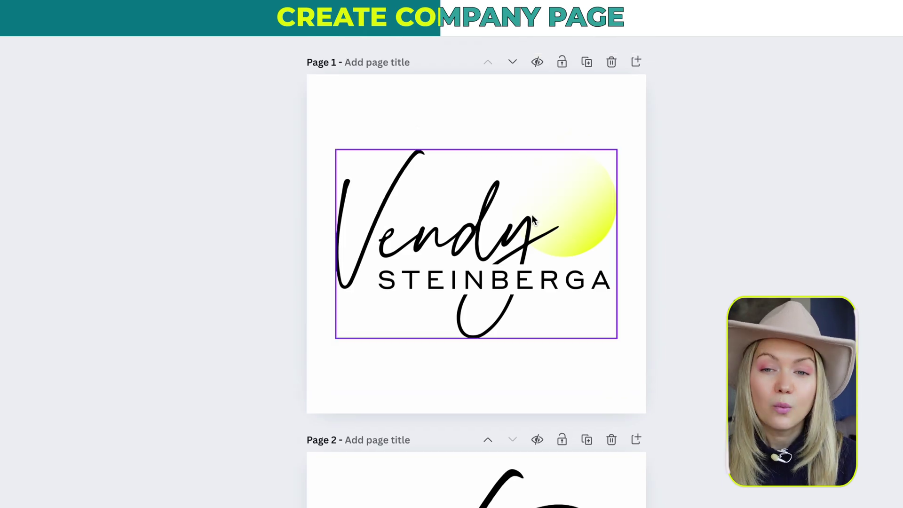
click(532, 215)
mouse_move(486, 250)
mouse_down()
mouse_move(485, 214)
mouse_move(485, 244)
mouse_up()
click(21, 233)
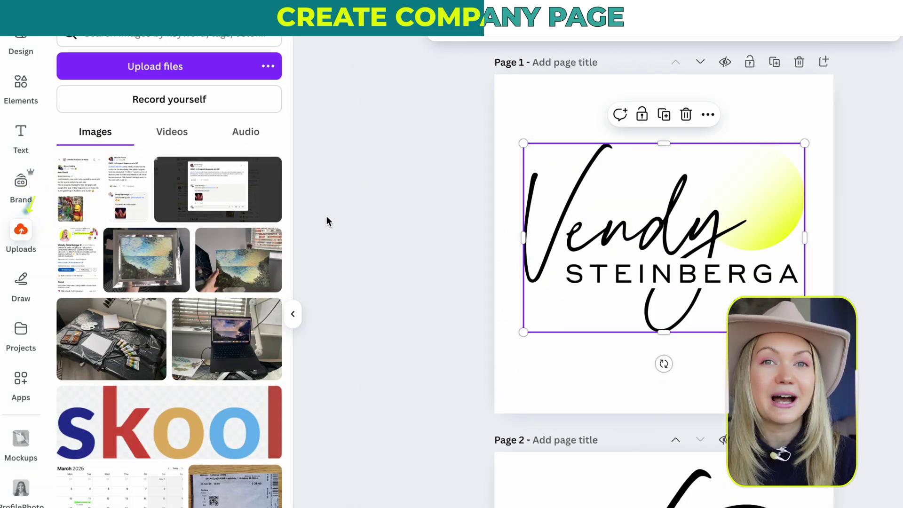
- Center the logo horizontally on page 1, deselect it and close the uploaded images
click(451, 230)
drag(601, 231, 601, 232)
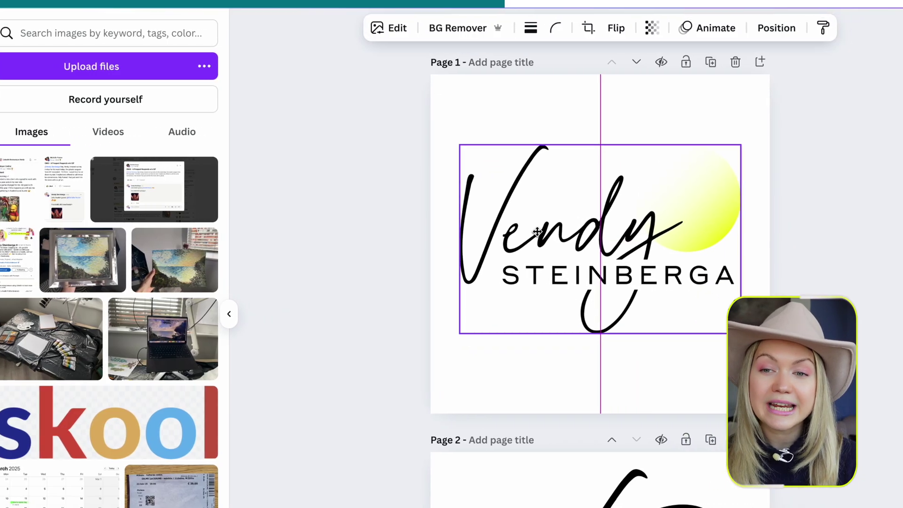
drag(537, 232, 537, 232)
click(380, 282)
scroll(423, 280, down, 3)
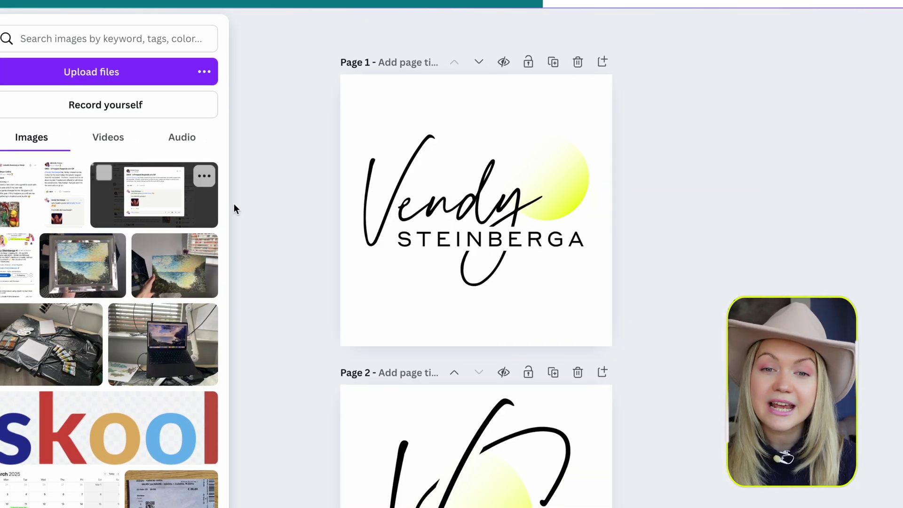
click(234, 208)
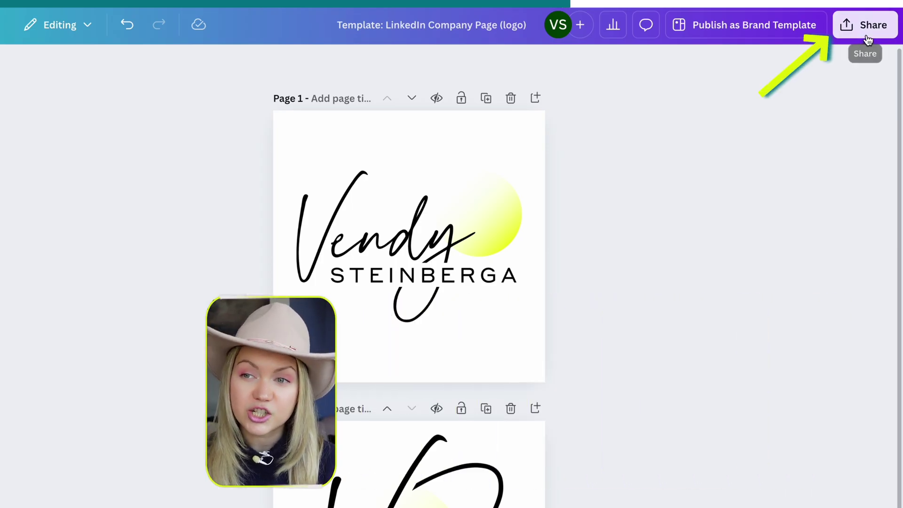
- Download only page 1 of the logo design as a PNG
click(868, 42)
click(652, 291)
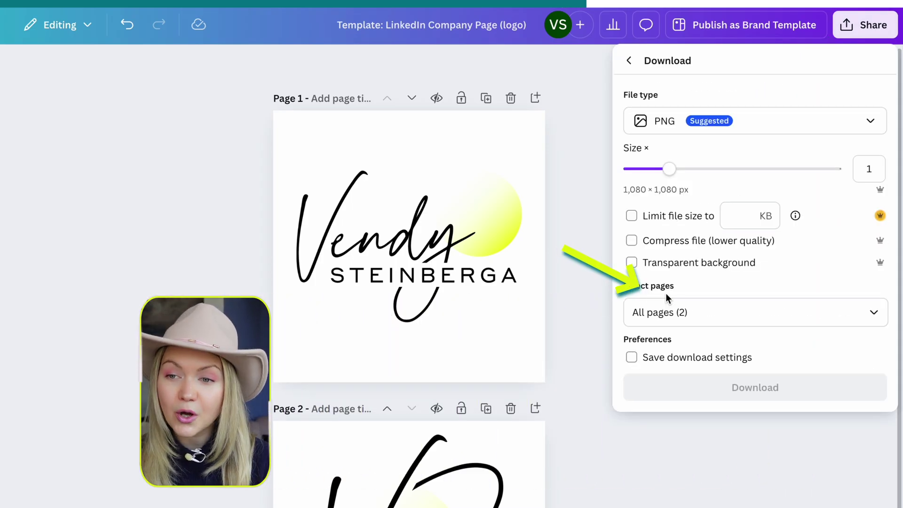
click(879, 314)
click(873, 352)
click(809, 391)
click(812, 311)
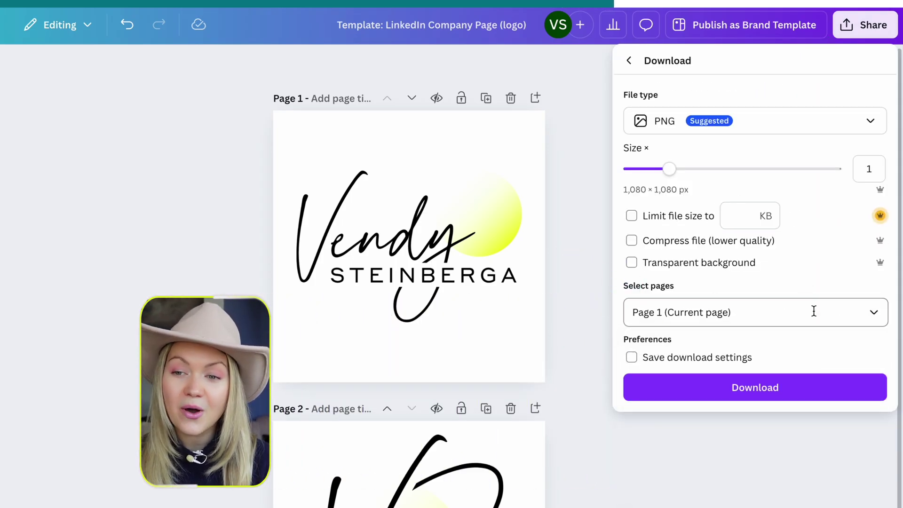
click(800, 394)
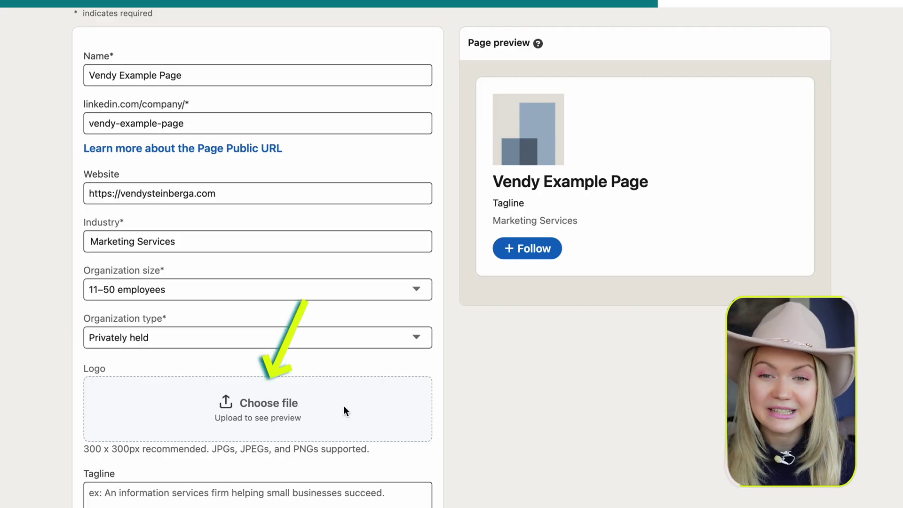
- Upload Template LinkedIn Company Page (logo).png from Downloads as the logo in the LinkedIn company page form
click(344, 411)
click(270, 239)
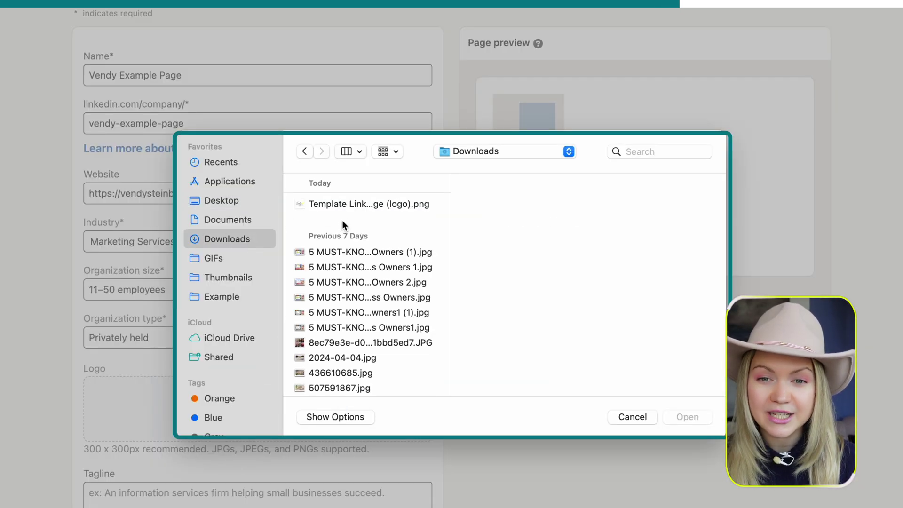
click(340, 206)
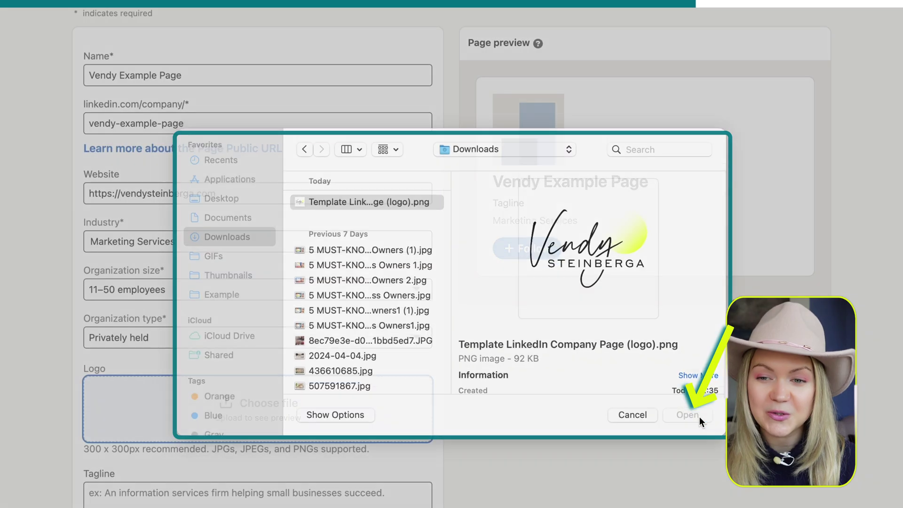
click(699, 417)
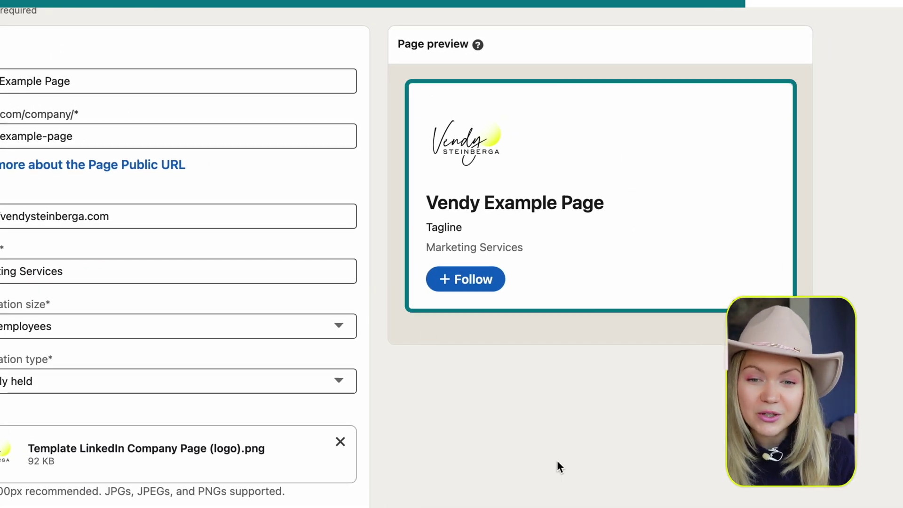
- Set the tagline to "Helping B2B Consultants attract the RIGHT clients on LinkedIn without spammy outreach 👉 Ask me about LinkedIn Bootcamp"
scroll(557, 464, down, 5)
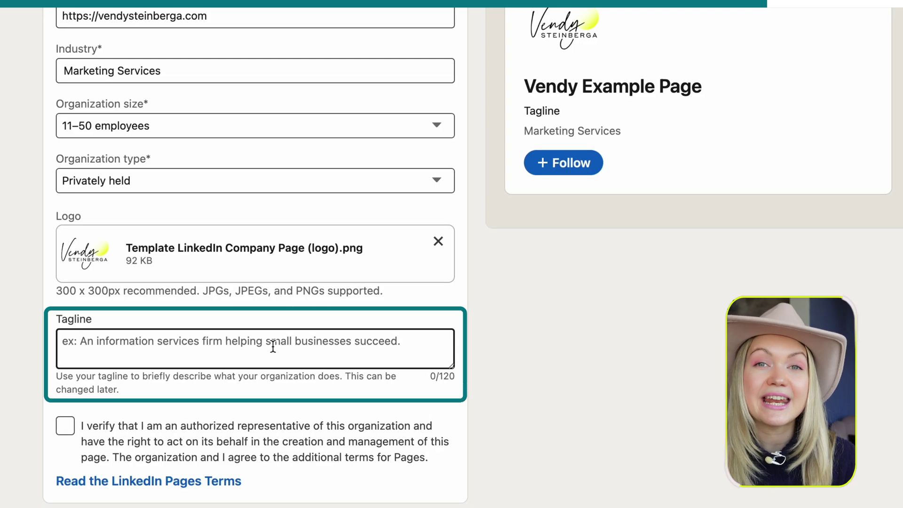
click(273, 347)
text(Helping B2B Consultants attract the RIGHT clients on LinkedIn without spammy outreach 👉 Ask me about LinkedIn Bootcamp)
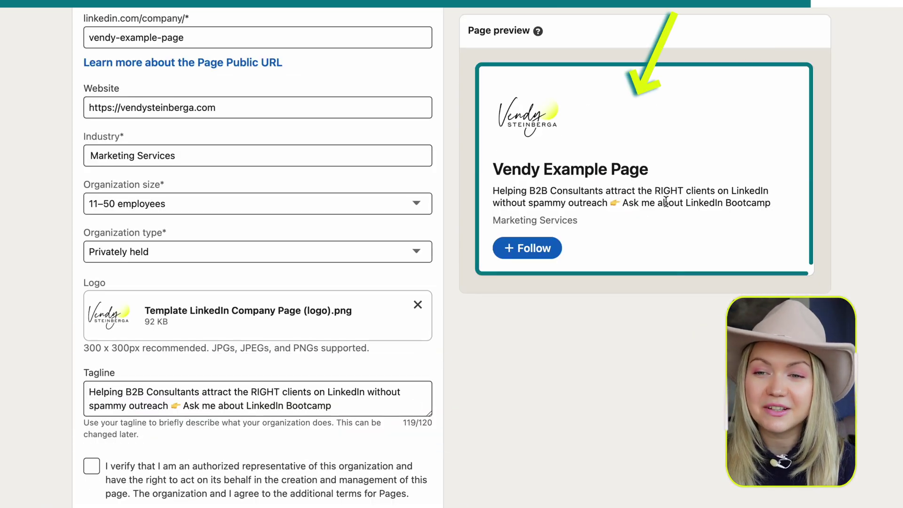
- Verify being an authorized representative of the organization and create the company page
click(91, 468)
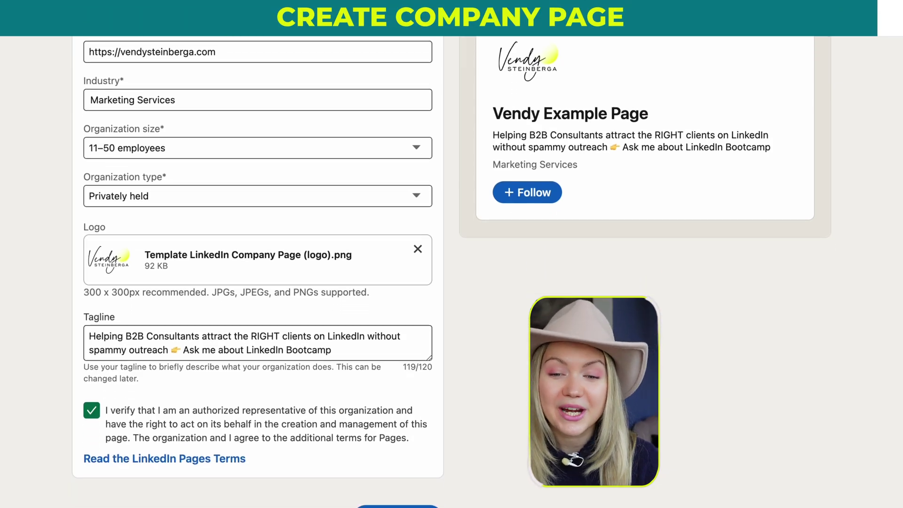
scroll(414, 489, down, 1)
click(431, 492)
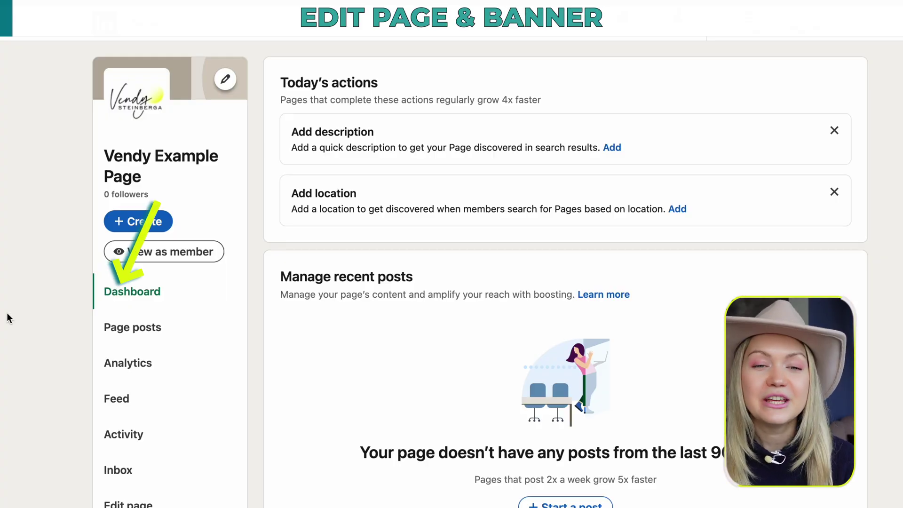
- View the new company page as a member, check its About section and return to the admin view
click(209, 261)
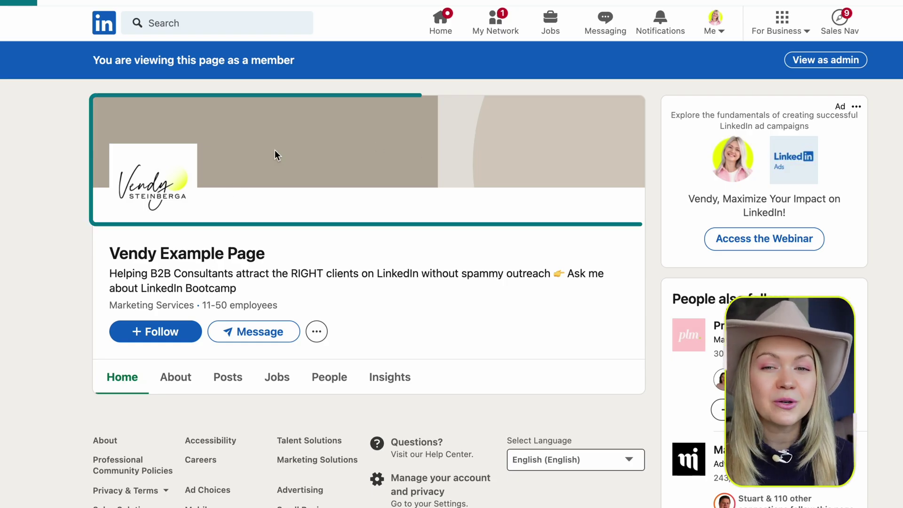
click(175, 377)
scroll(60, 386, down, 3)
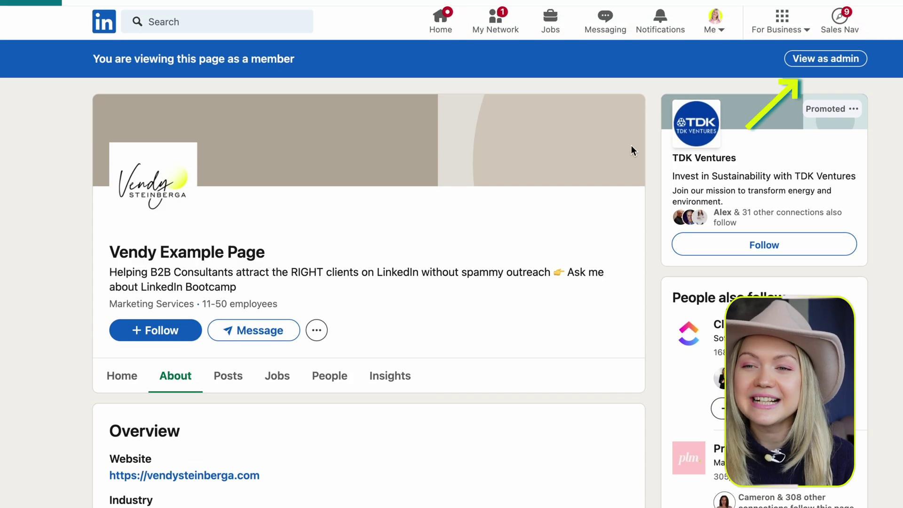
click(827, 61)
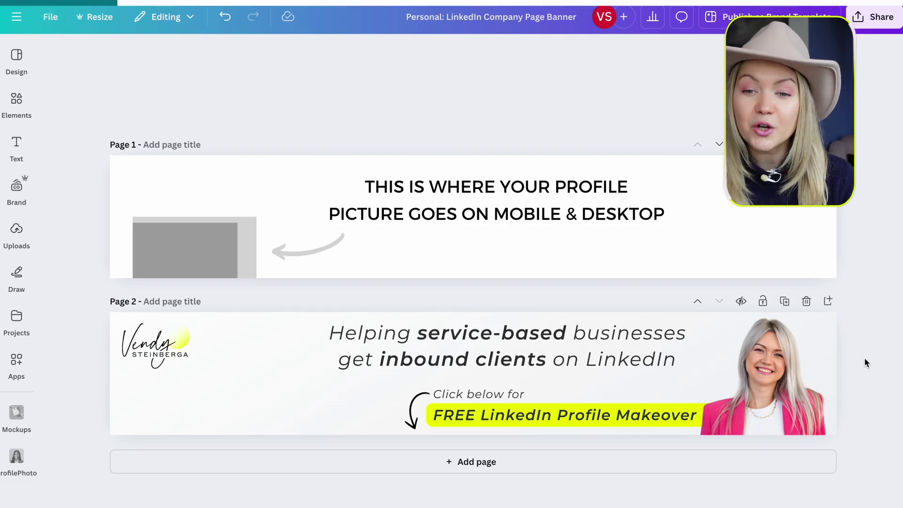
- Duplicate the page 2 banner in the Canva company page banner design and select the copy's headline text, leaving its wording as is
click(785, 301)
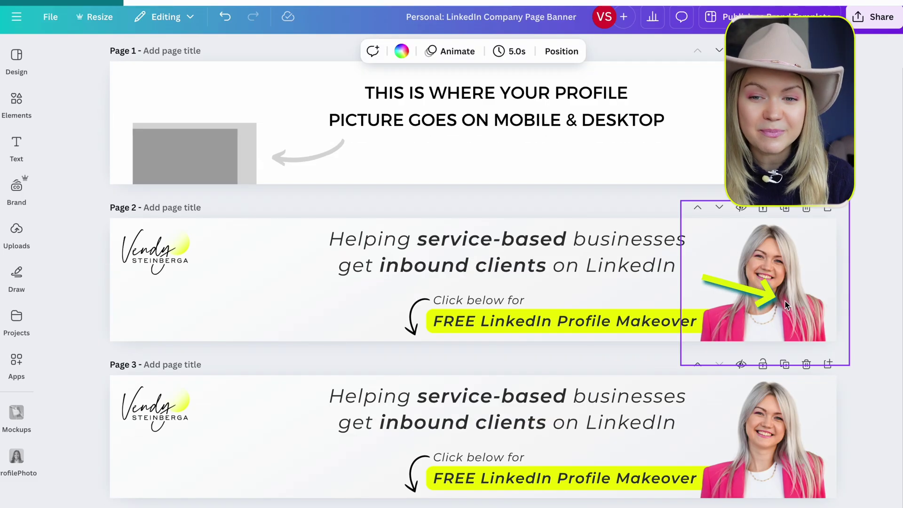
click(542, 391)
click(542, 391)
click(596, 417)
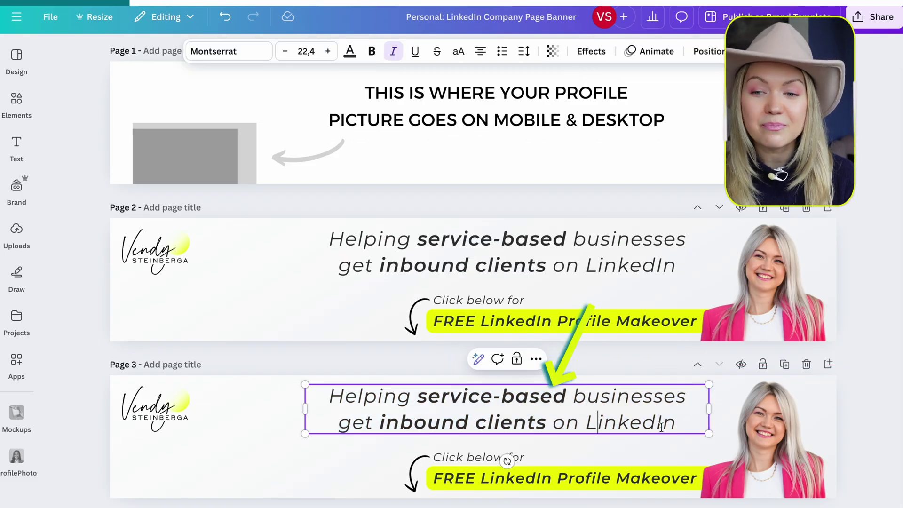
drag(499, 420, 424, 398)
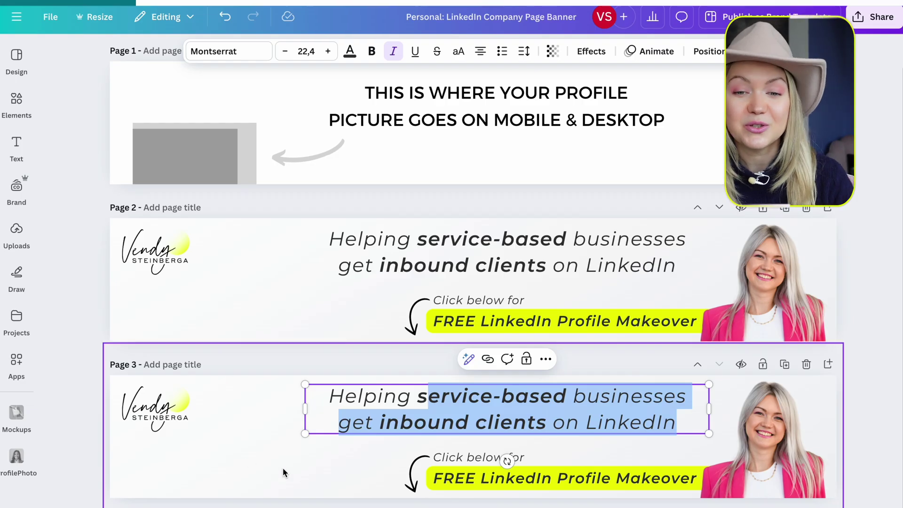
click(874, 417)
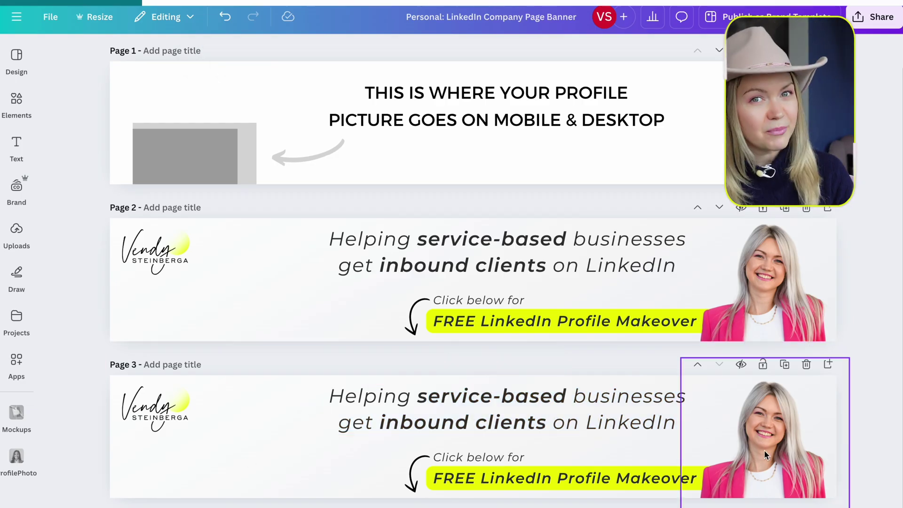
- Replace the portrait on page 3 with the uploaded photo of the pointing woman in a hat, enlarged at the banner's right end
click(764, 450)
key(Escape)
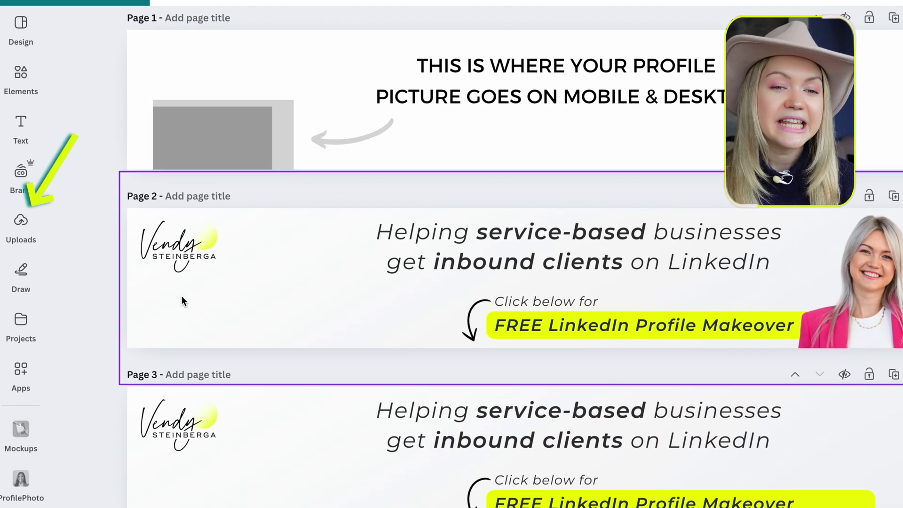
click(21, 224)
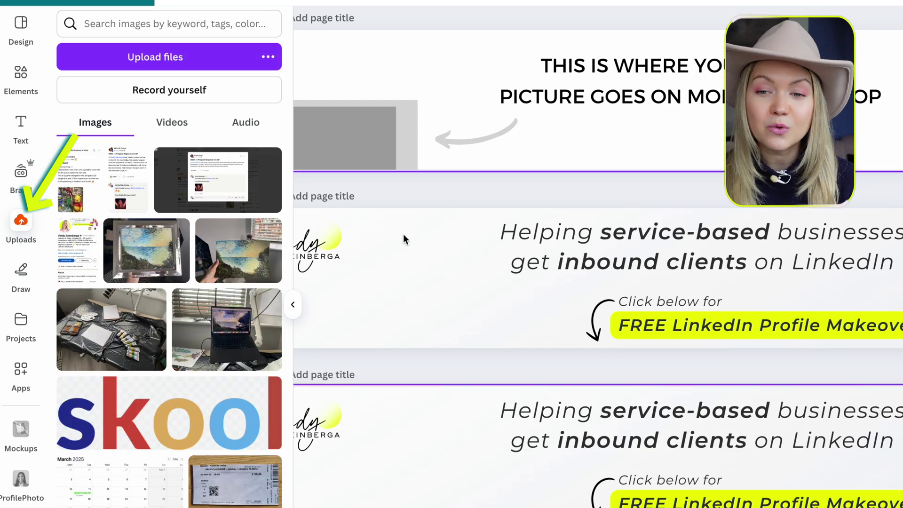
scroll(128, 450, down, 5)
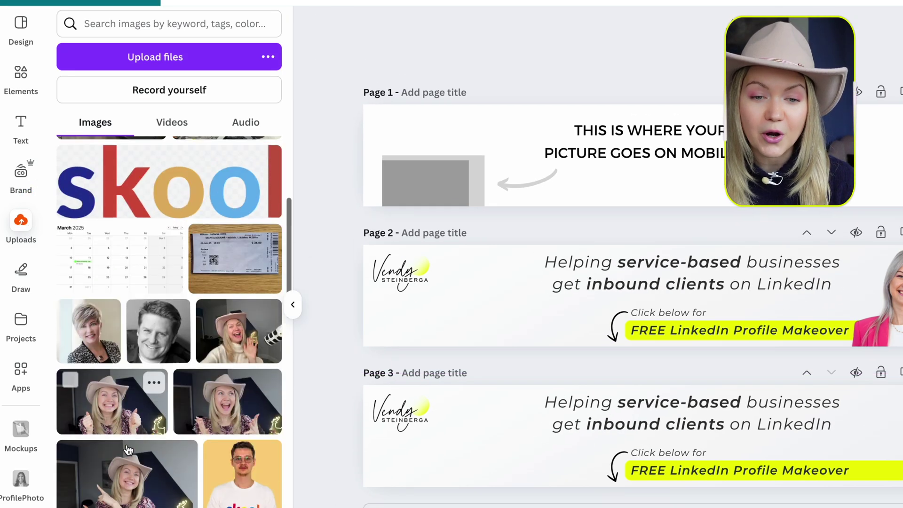
drag(88, 476, 758, 399)
drag(797, 427, 802, 429)
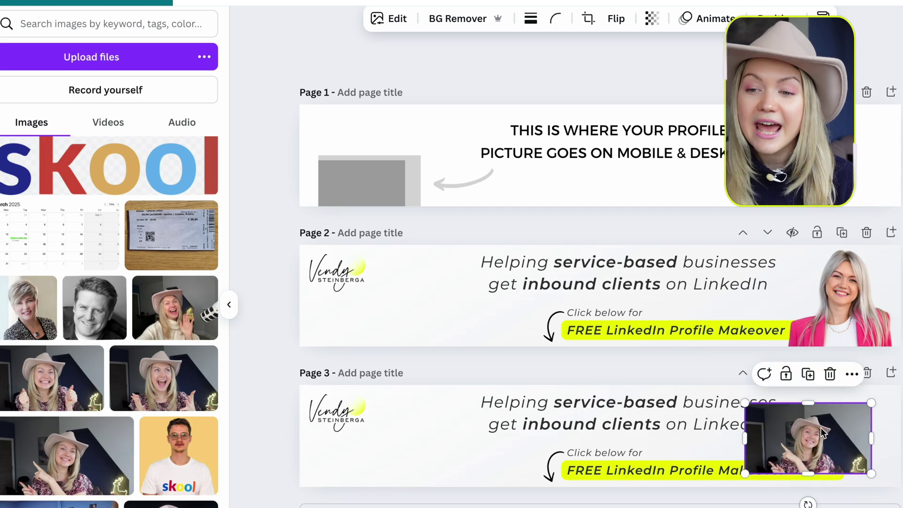
drag(744, 403, 712, 405)
drag(802, 434, 824, 436)
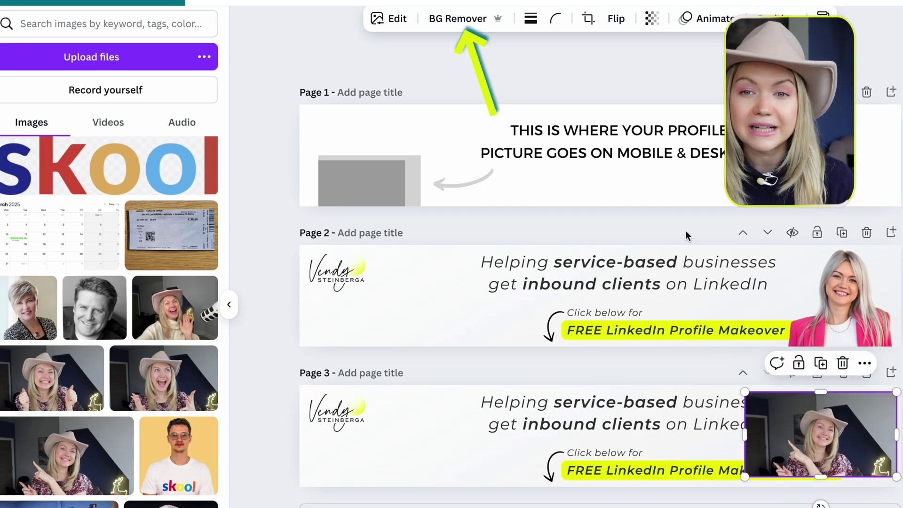
- Remove the background of the new page 3 photo, then enlarge the cutout and align it with the banner's lower right corner
click(466, 28)
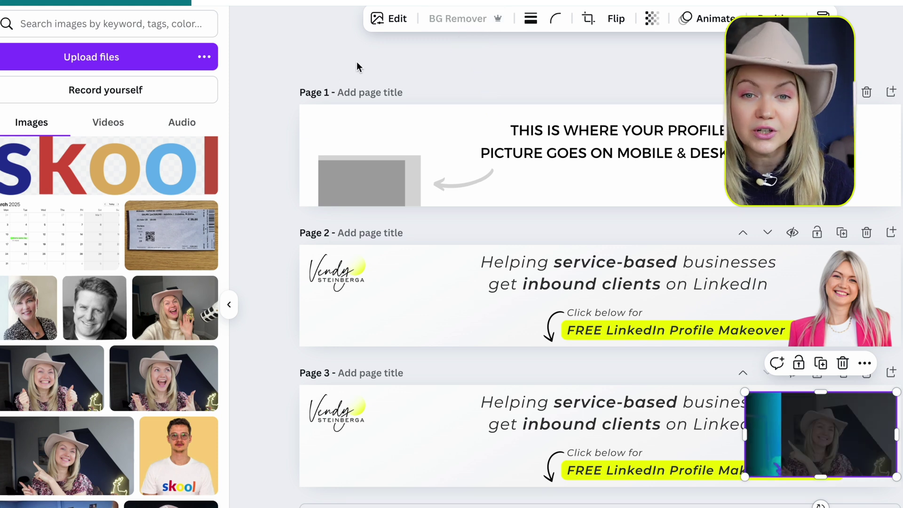
click(230, 310)
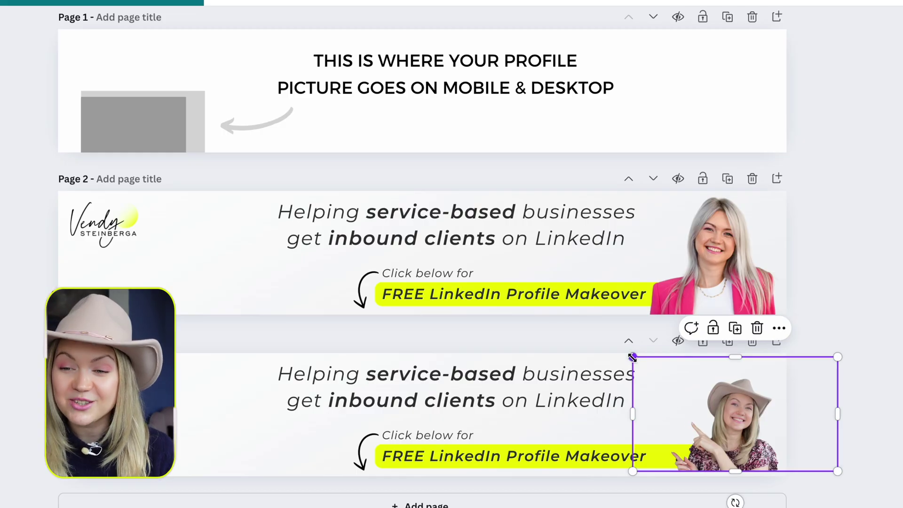
drag(632, 357, 601, 340)
drag(716, 414, 722, 414)
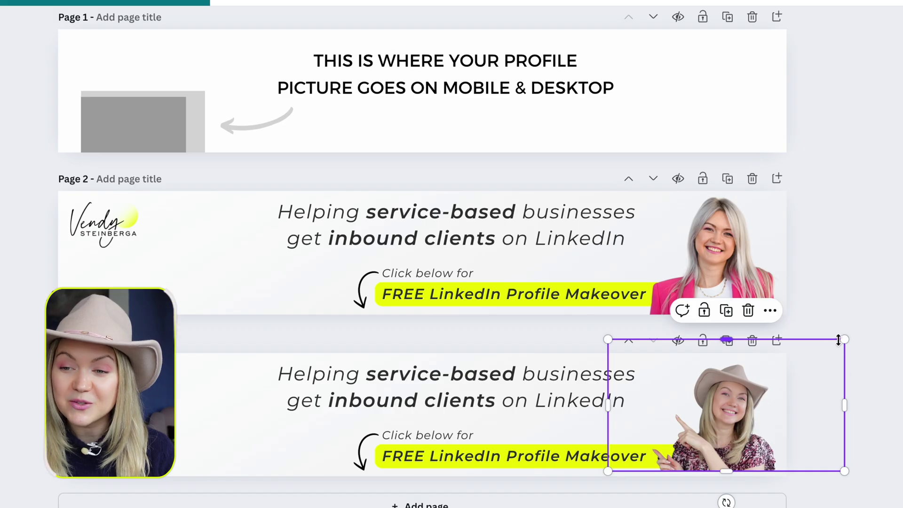
drag(839, 340, 865, 336)
drag(707, 428, 700, 430)
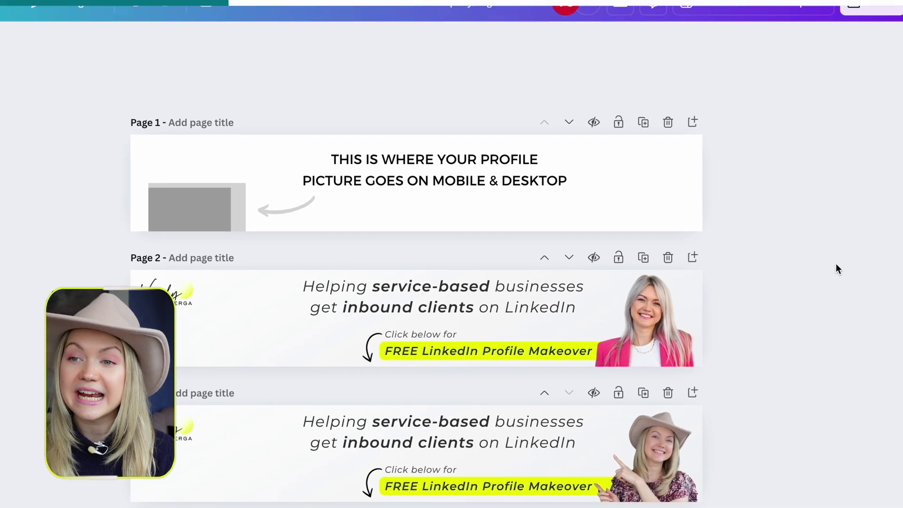
- Download only page 3 of the banner design as a PNG at size 1, 1,128 × 191 px
click(877, 22)
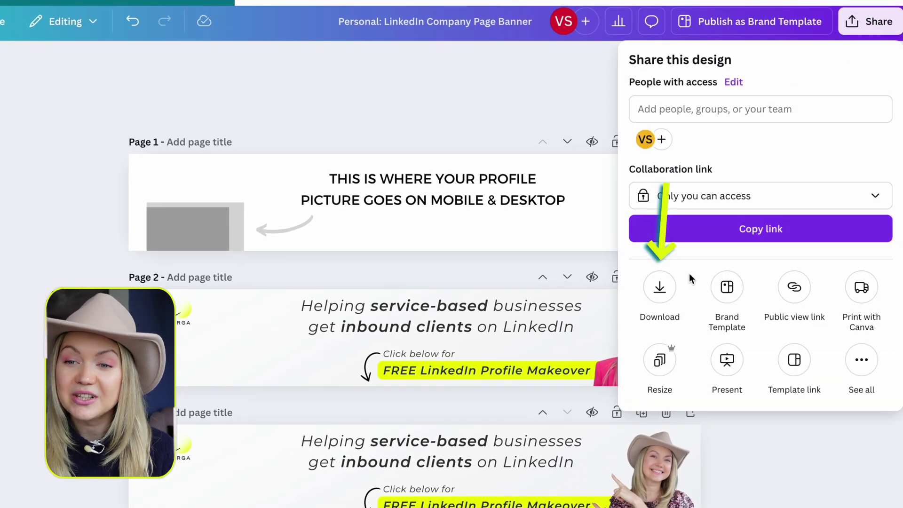
click(660, 287)
click(875, 313)
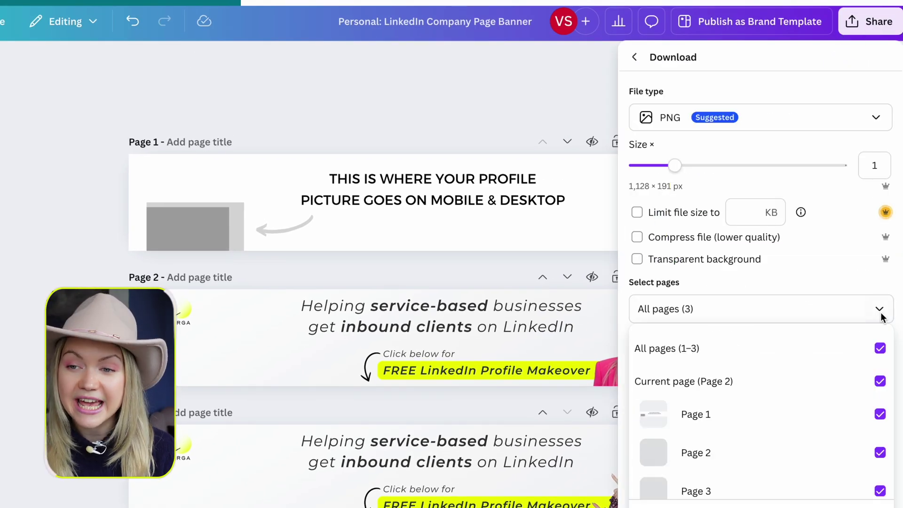
click(880, 349)
scroll(875, 447, down, 1)
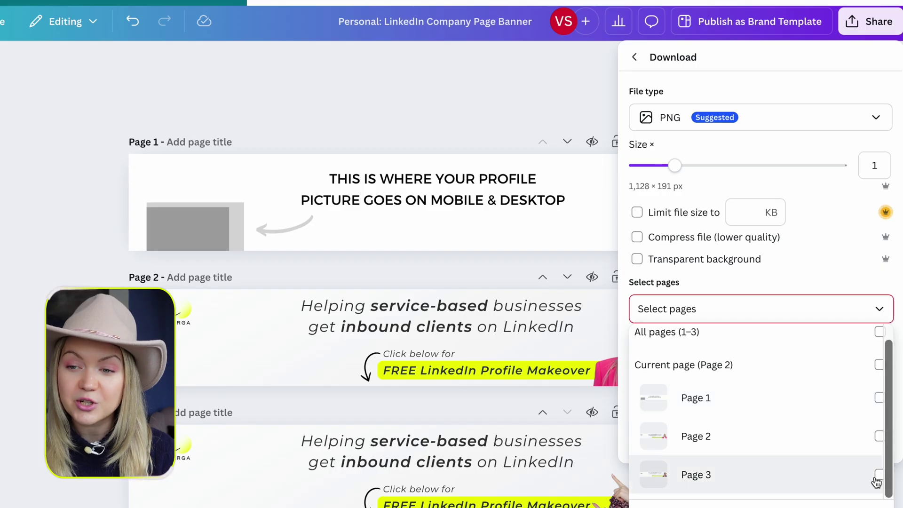
click(818, 275)
click(810, 380)
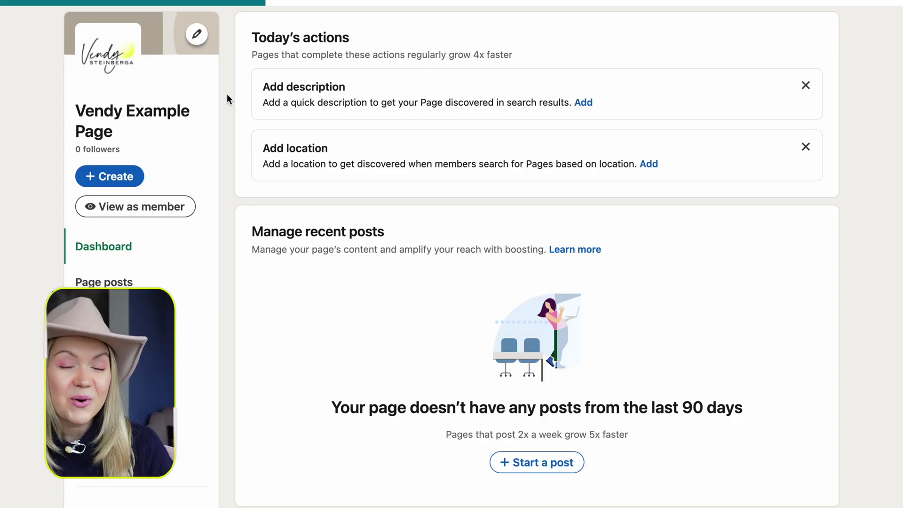
- Switch to LinkedIn, apply Personal LinkedIn Company Page Banner (1).png as the company page's cover image, and check it in the member view
click(198, 35)
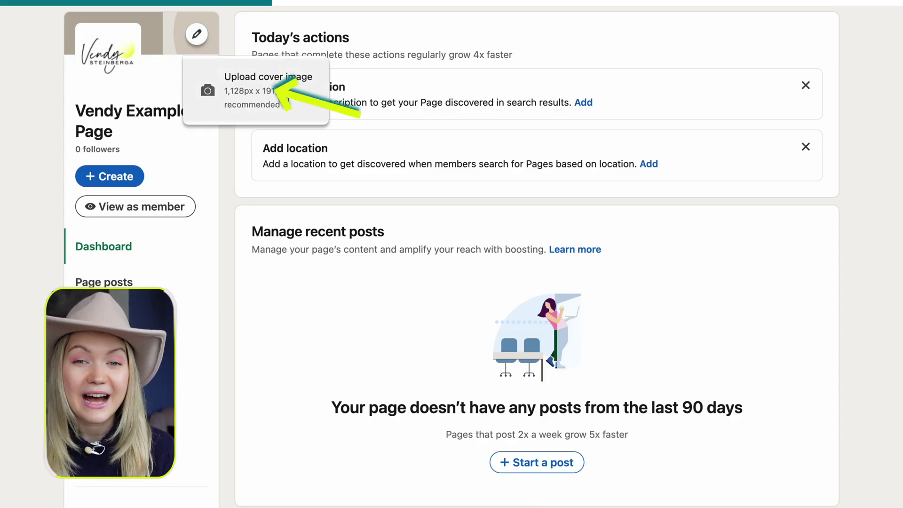
click(295, 97)
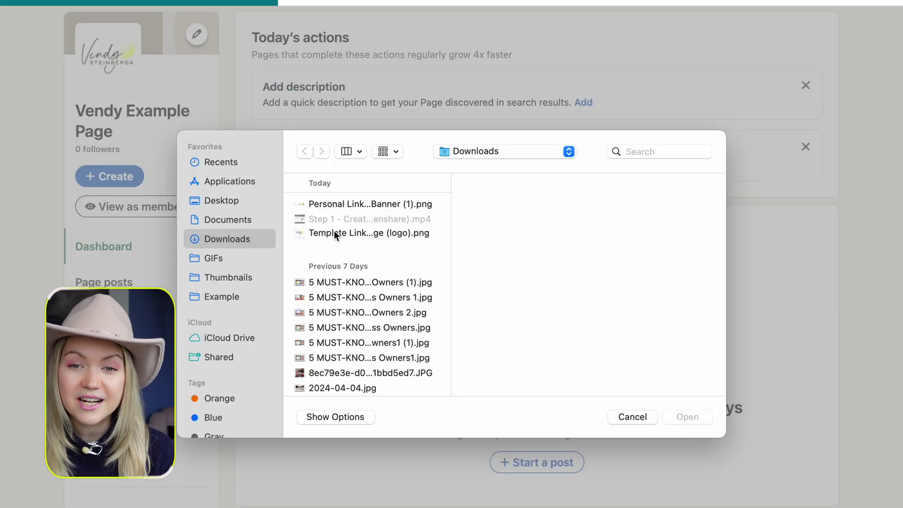
click(354, 205)
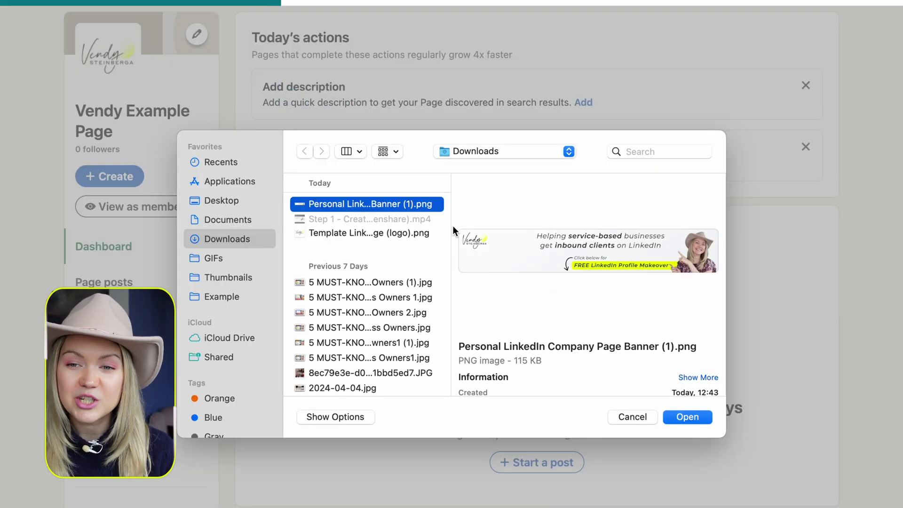
click(696, 418)
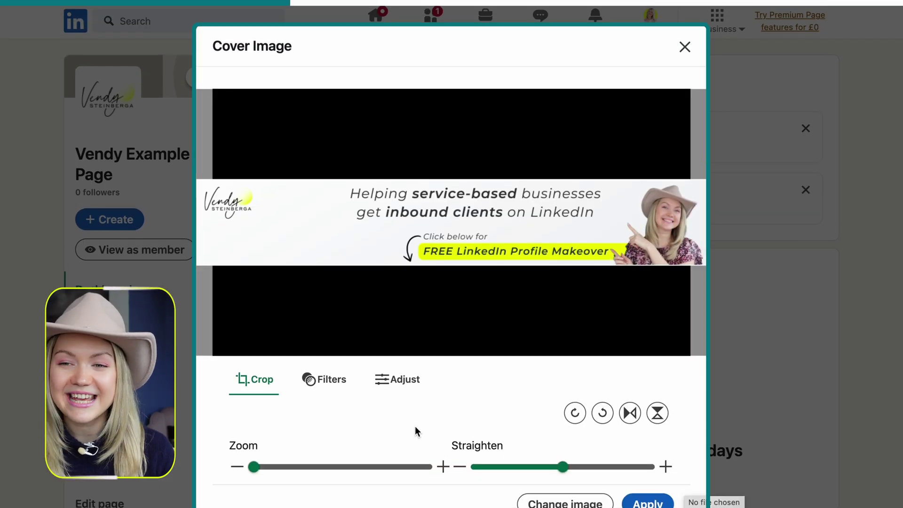
click(647, 503)
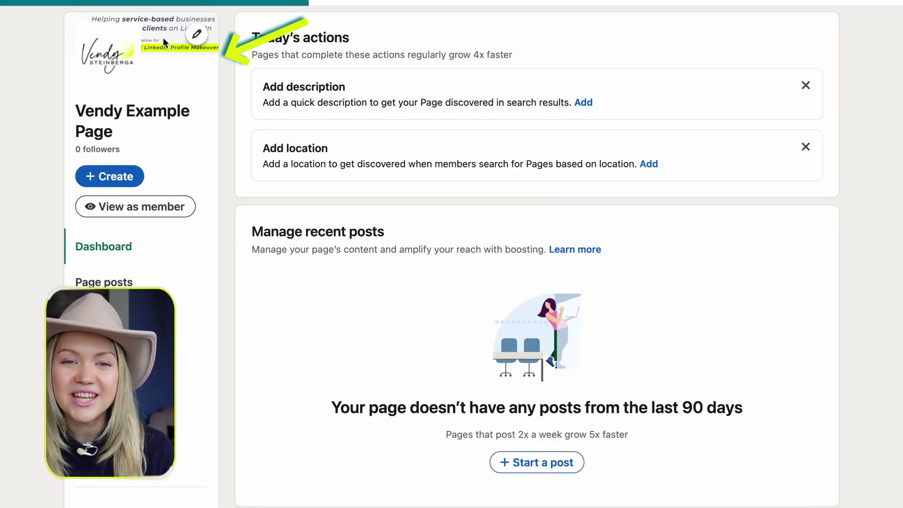
click(172, 213)
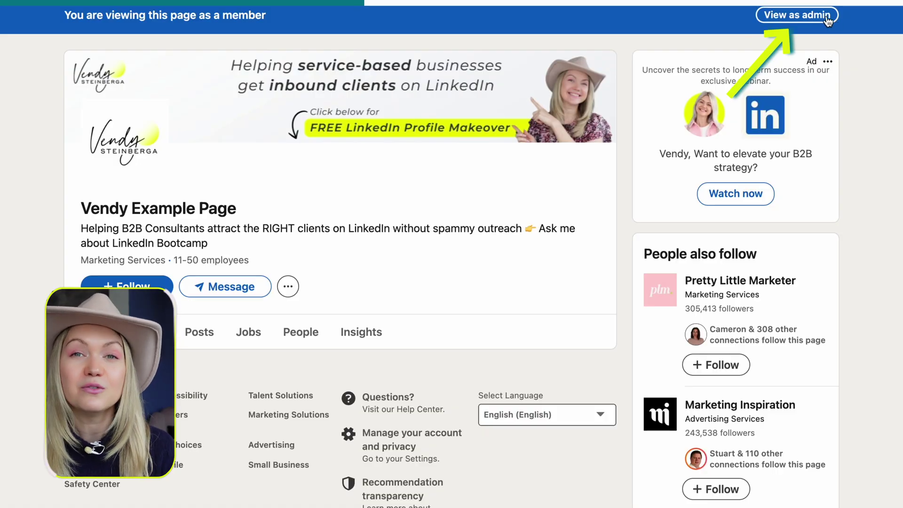
click(828, 16)
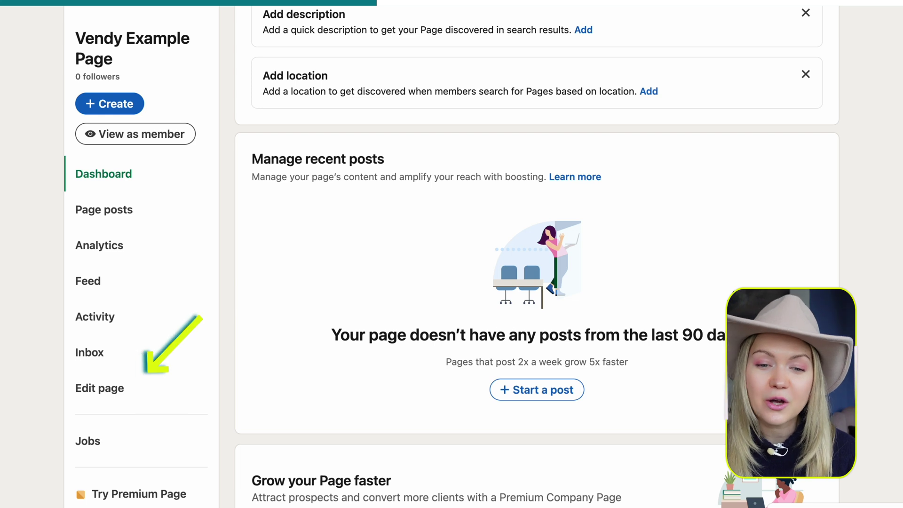
- Open the page editor and review the logo, name, public URL help and tagline in the Page info section
click(148, 388)
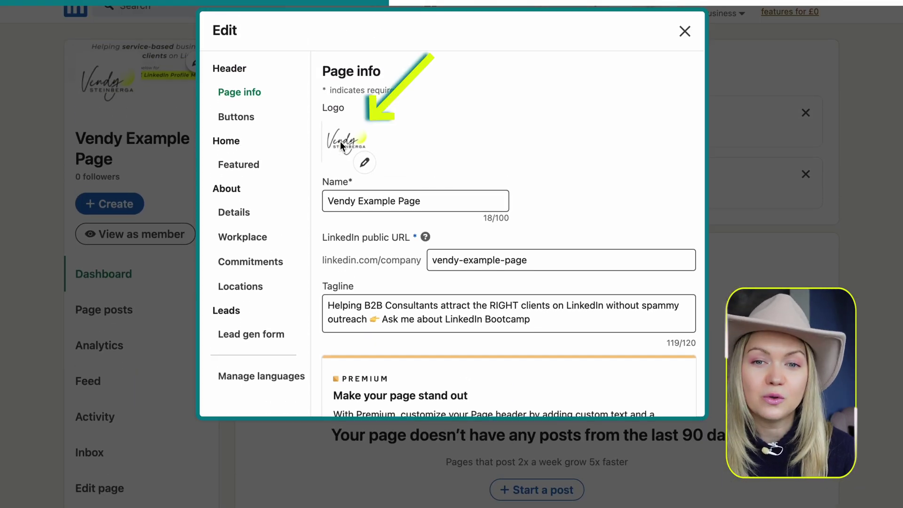
click(473, 255)
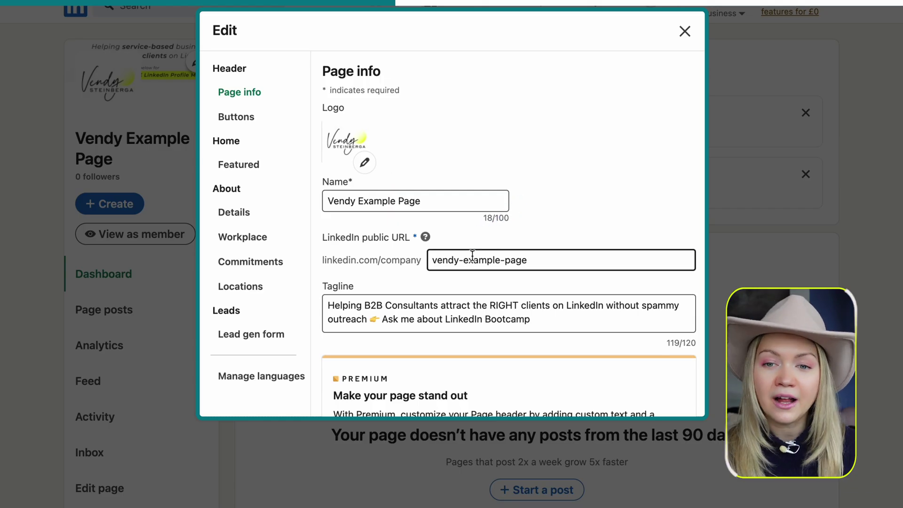
click(425, 238)
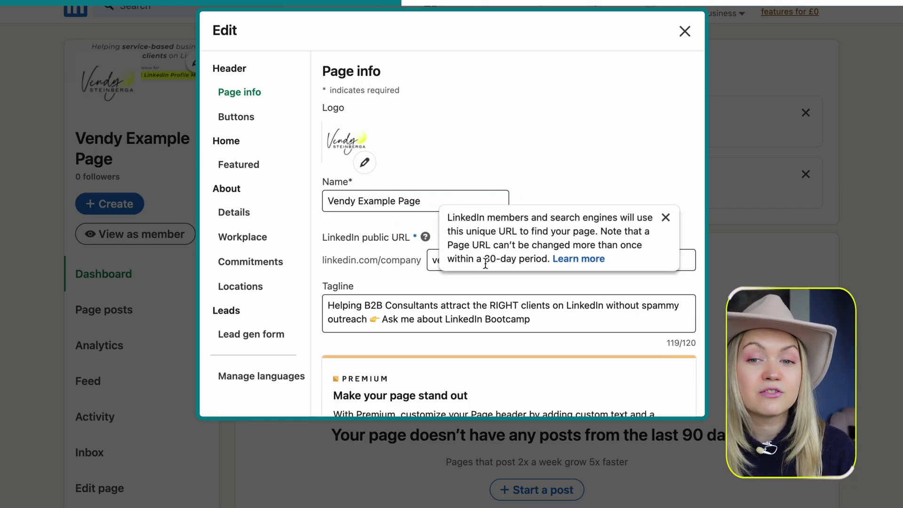
click(603, 161)
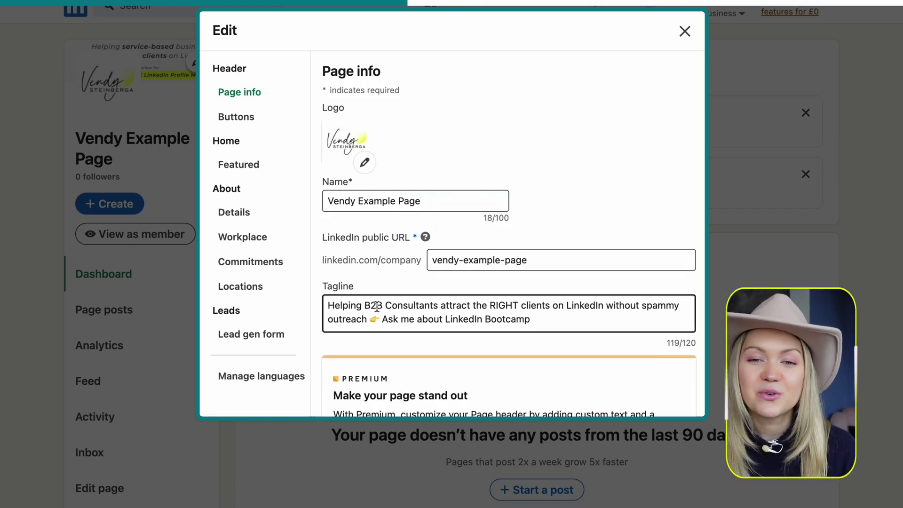
- Set the page's custom button name to Visit store, keeping the message button on, and save the change
click(270, 123)
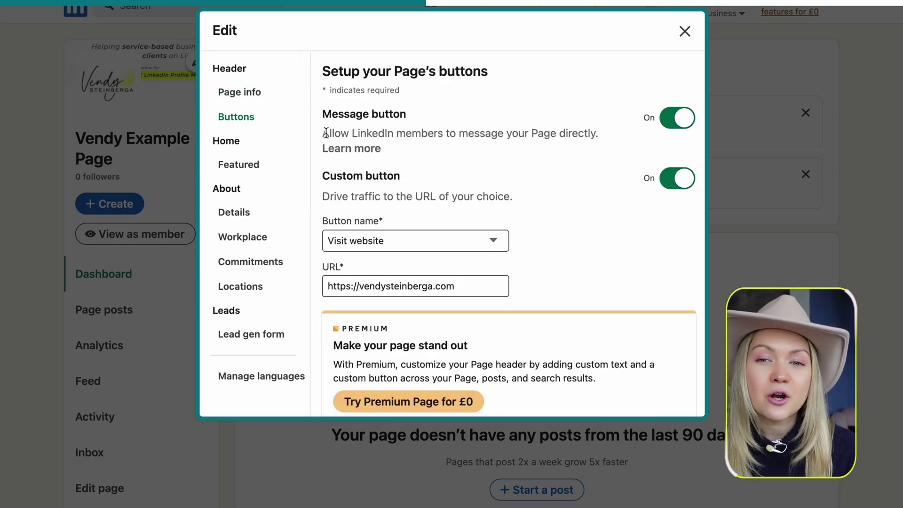
drag(326, 133, 549, 137)
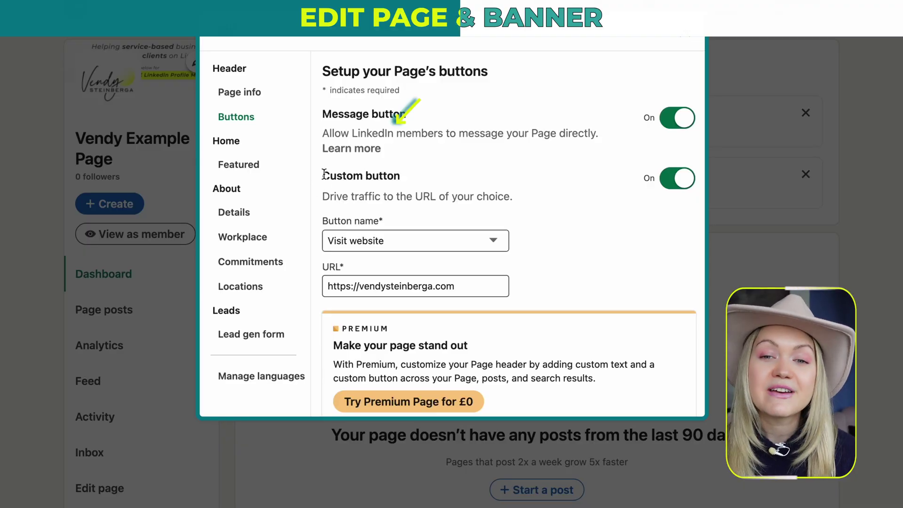
drag(324, 174, 427, 174)
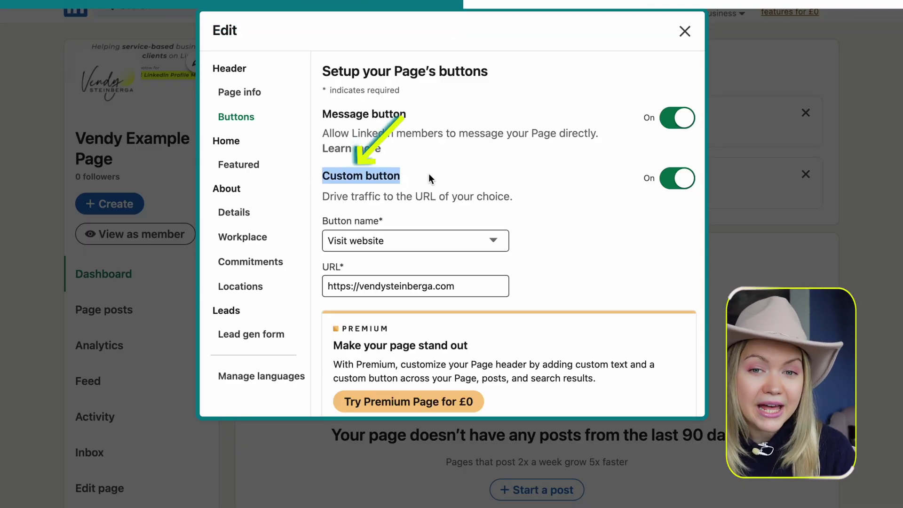
click(485, 239)
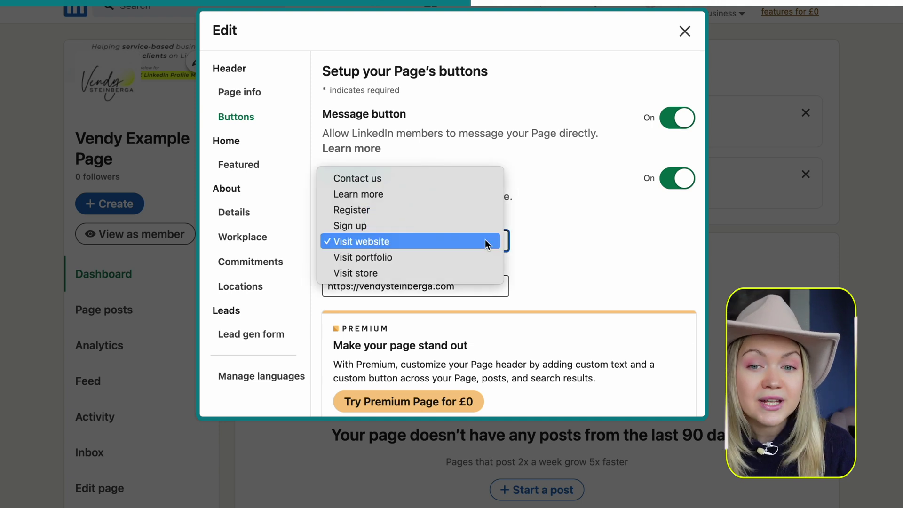
click(464, 272)
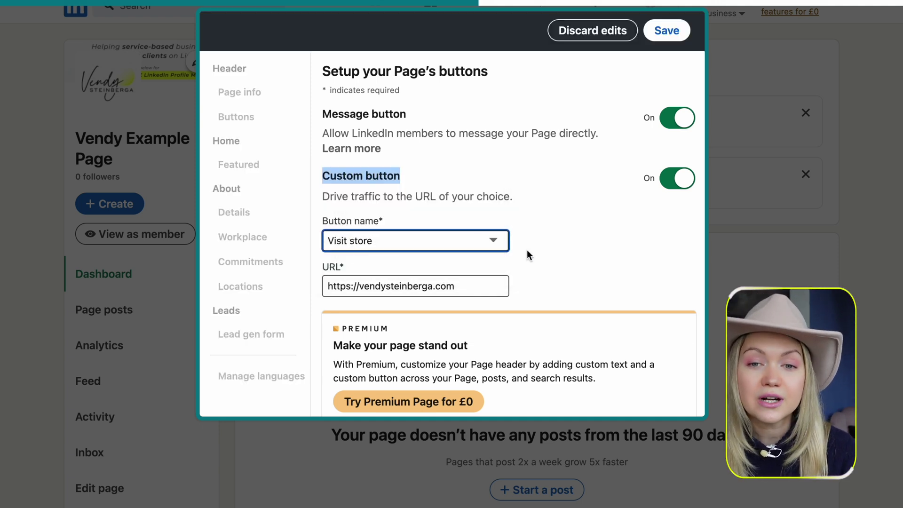
click(667, 30)
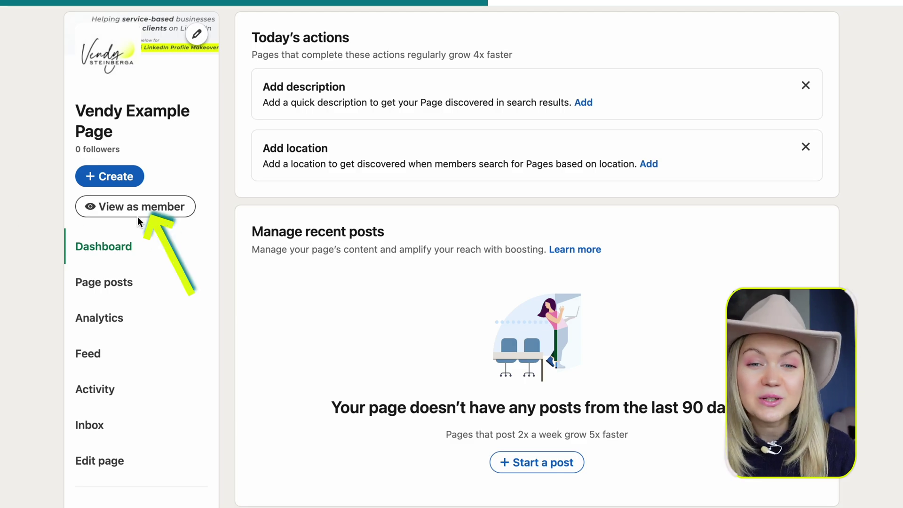
- View the page as a member to check its header buttons and extra options, and return to the admin view
click(159, 207)
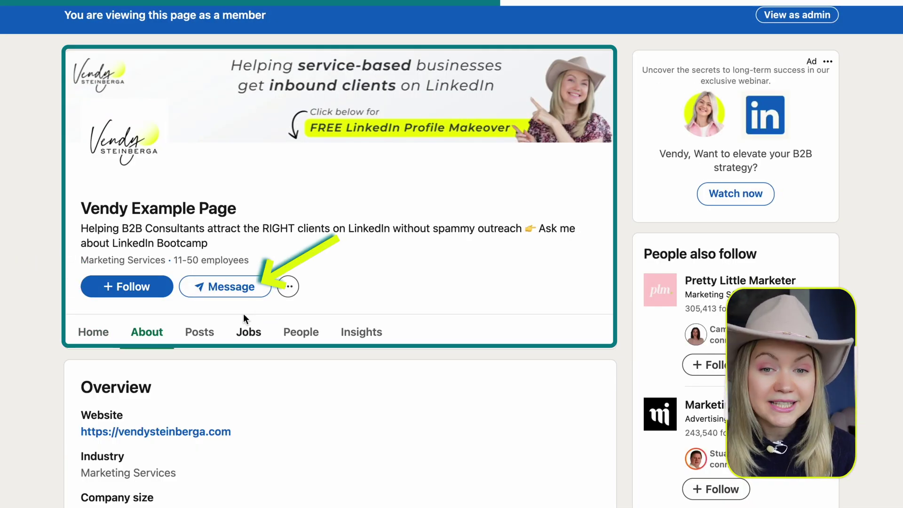
click(288, 289)
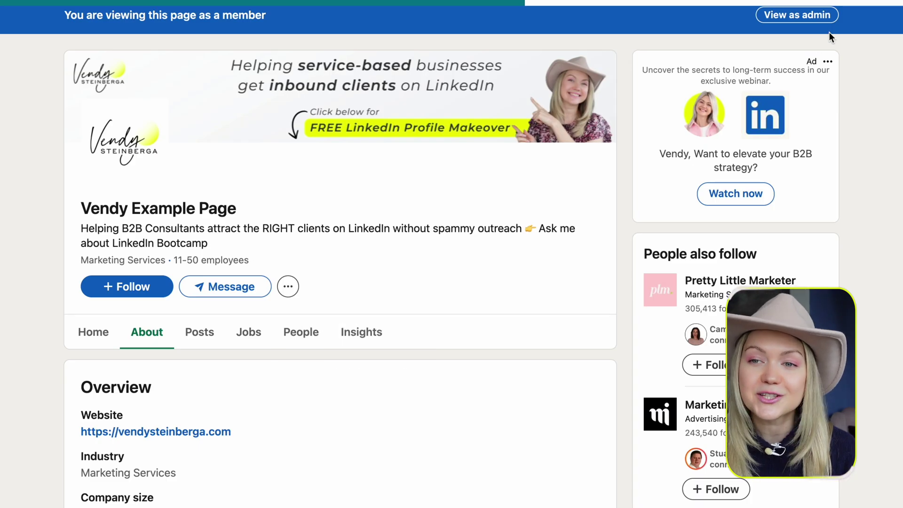
click(827, 19)
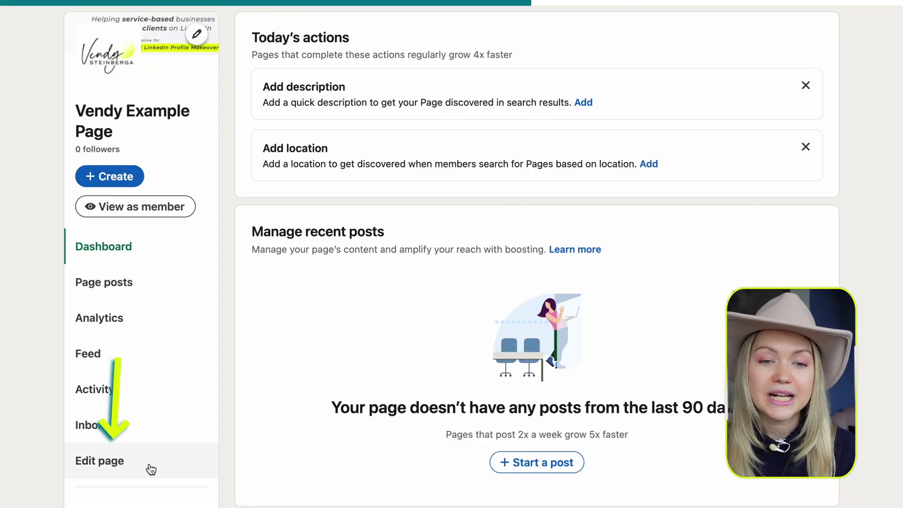
- Paste the prepared About Us text, ending with the free 1:1 LinkedIn Profile Roast link, into the Overview of the page's details
click(146, 463)
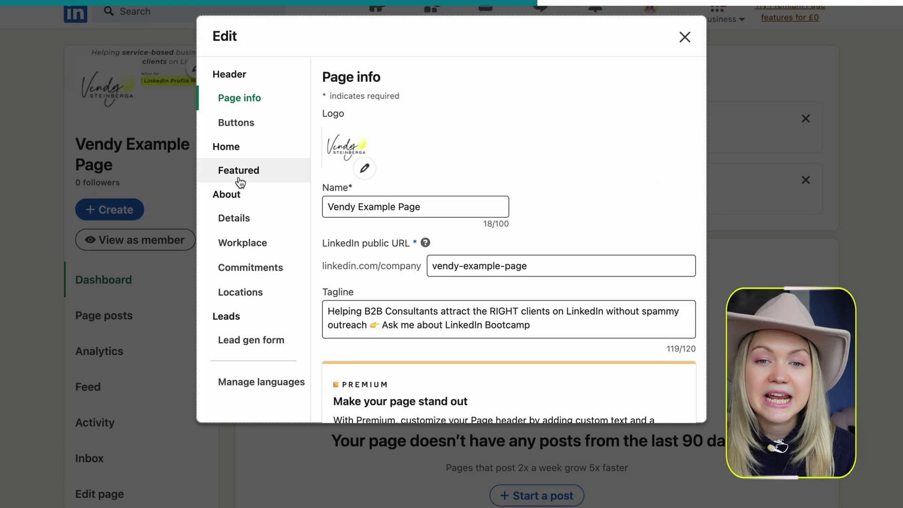
click(274, 230)
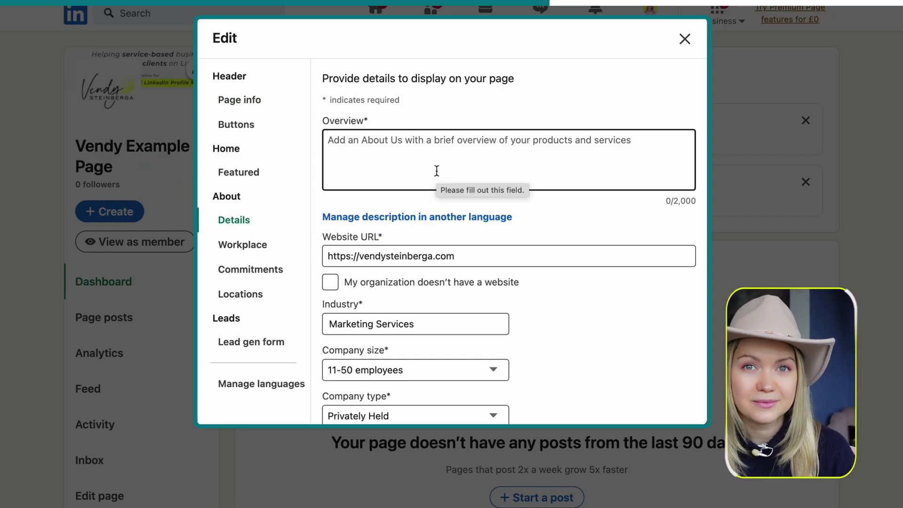
click(510, 162)
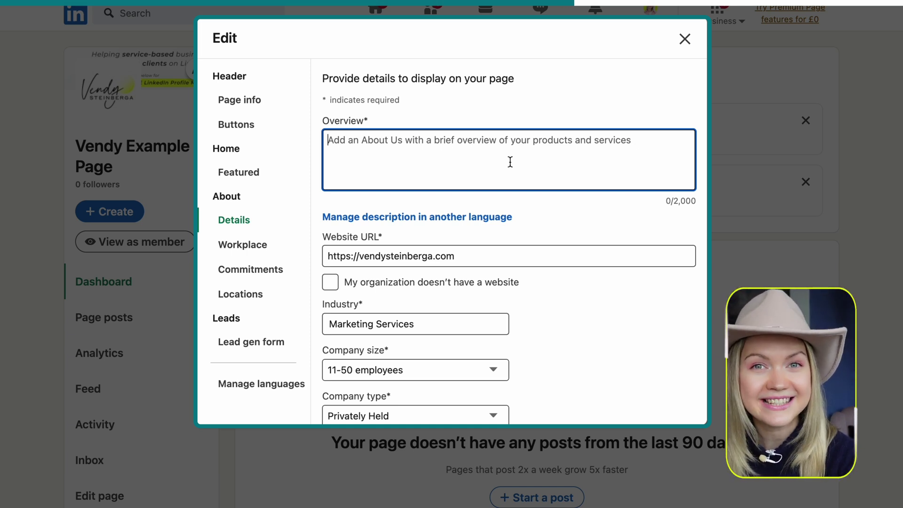
key(ctrl+v)
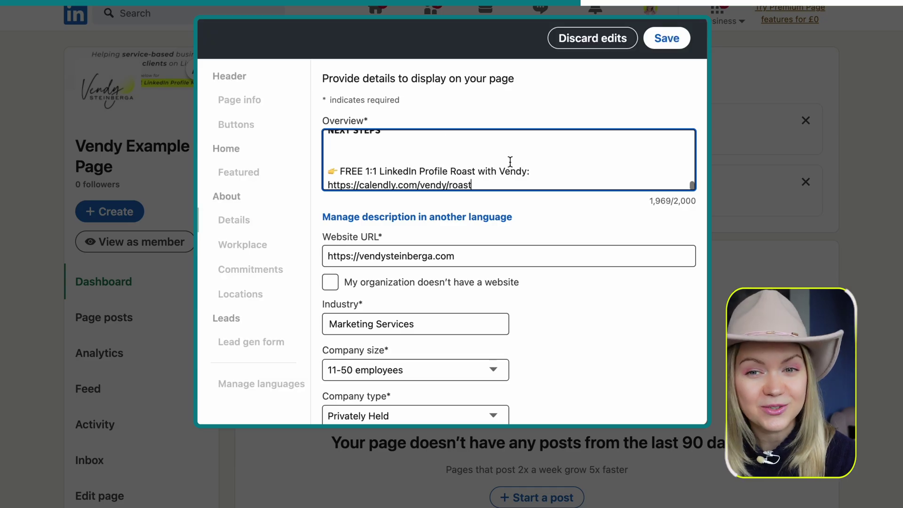
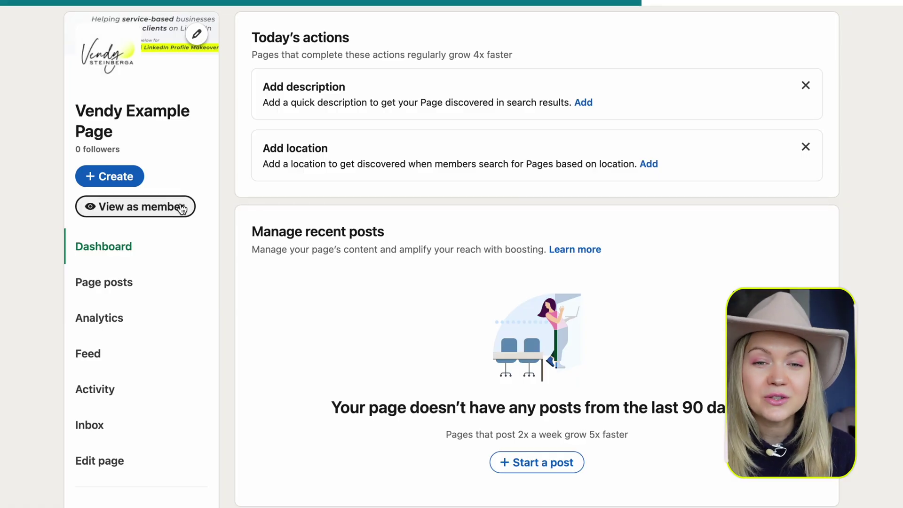
- View the page as a member and examine its About section, from the offer and testimonials down to Next Steps and Specialties
click(181, 207)
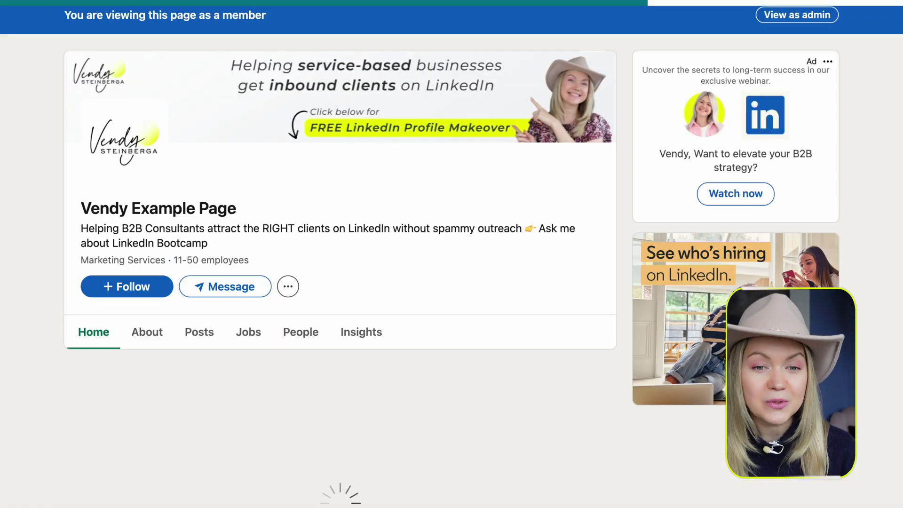
click(147, 332)
scroll(85, 278, down, 6)
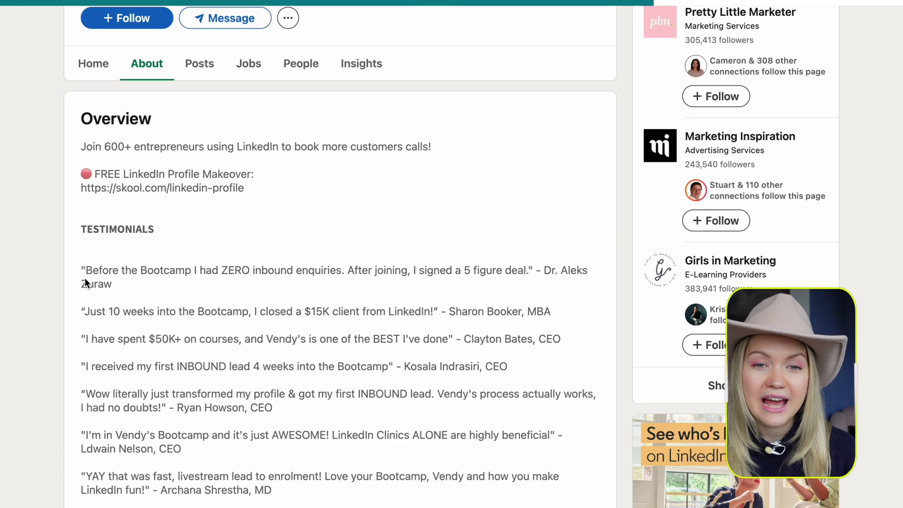
scroll(84, 278, down, 9)
scroll(143, 409, up, 5)
drag(126, 201, 238, 392)
click(241, 391)
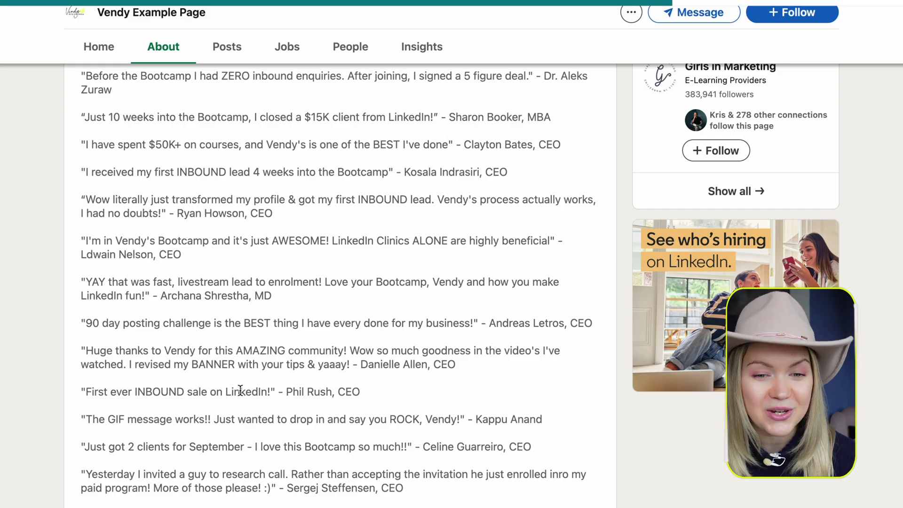
scroll(241, 390, up, 7)
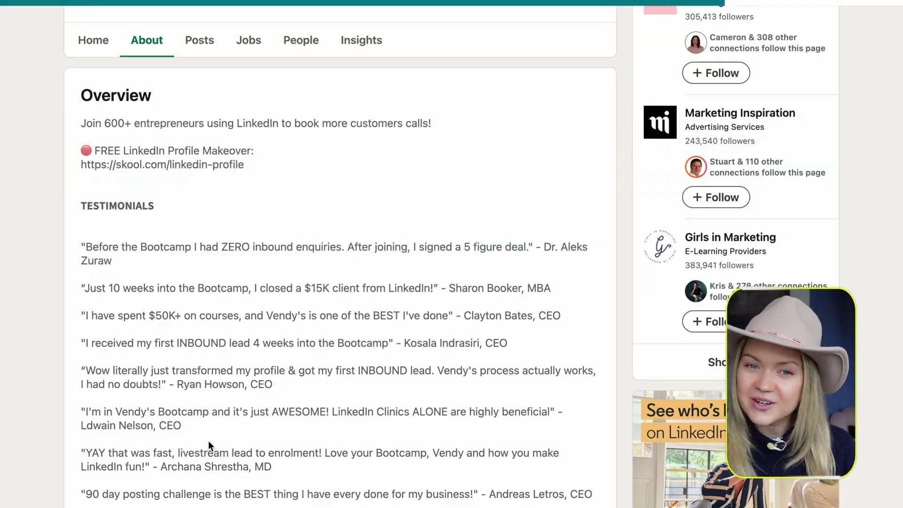
scroll(208, 442, down, 10)
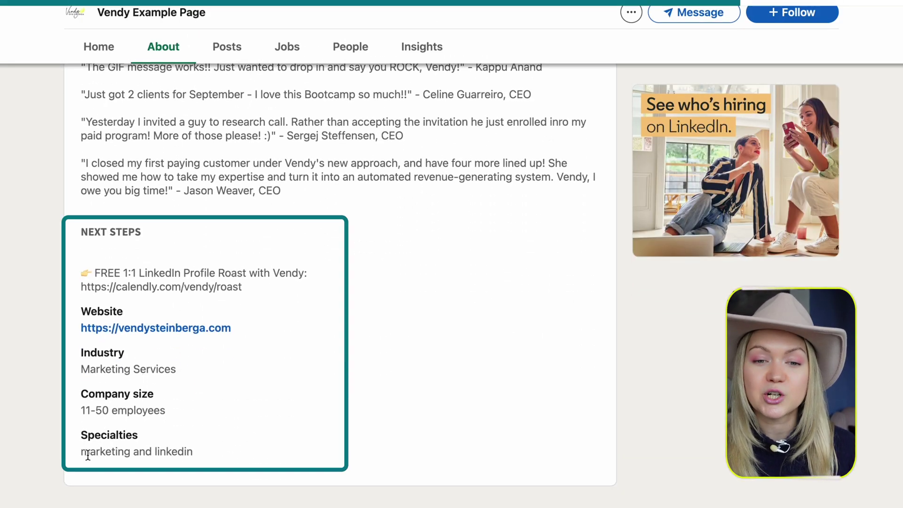
click(226, 453)
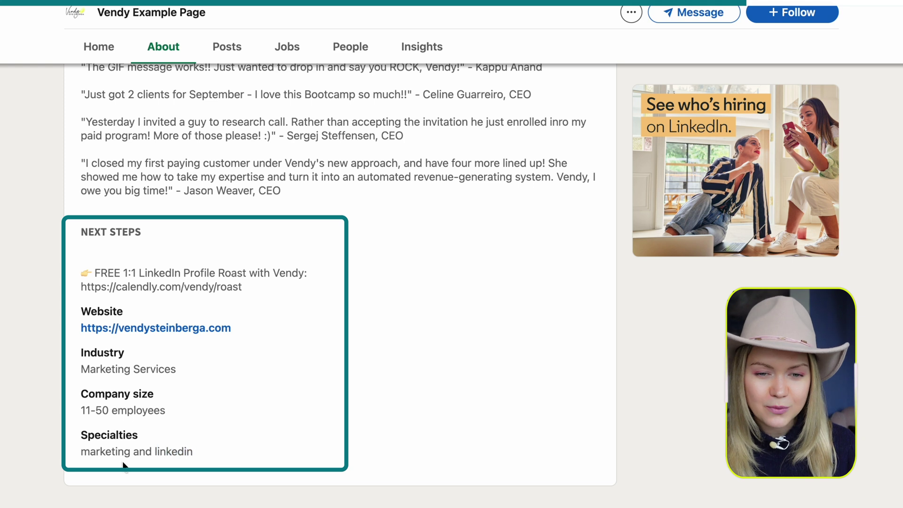
- Check the Specialties entry at the end of the member-view About section and return to the admin view
click(165, 452)
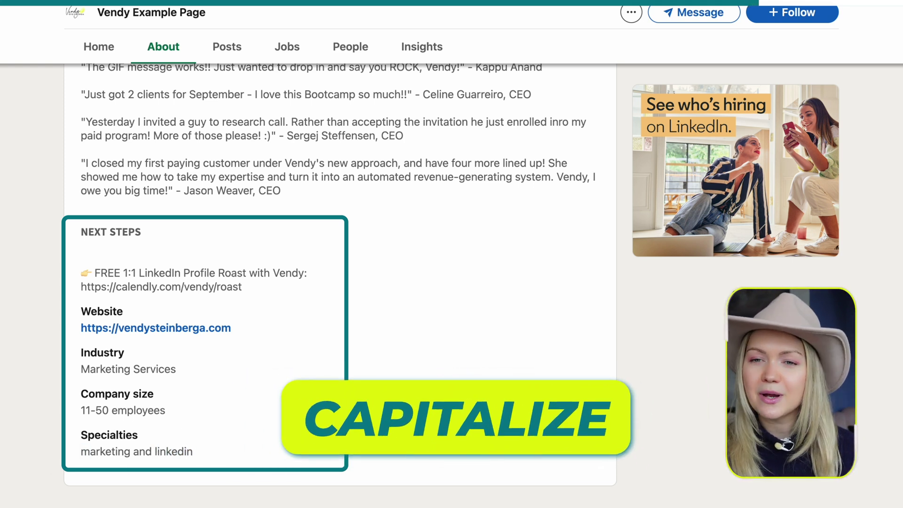
scroll(211, 324, up, 15)
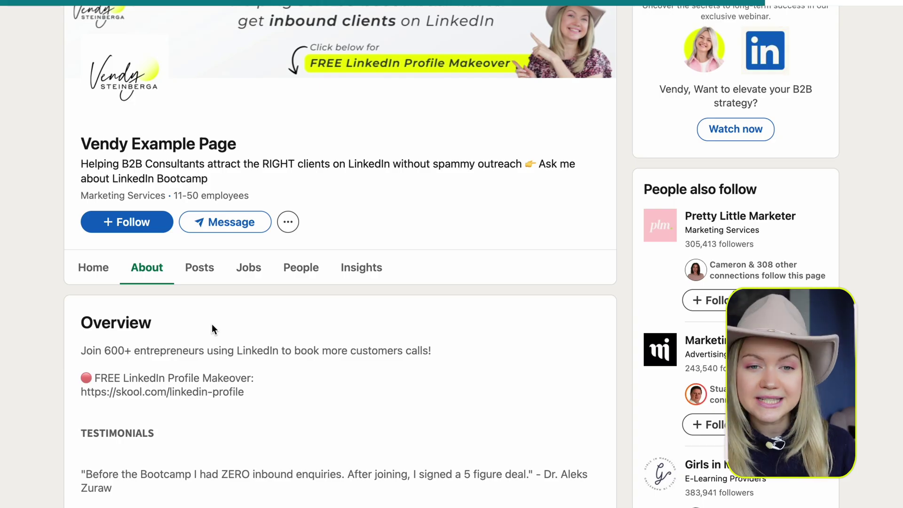
scroll(211, 324, up, 3)
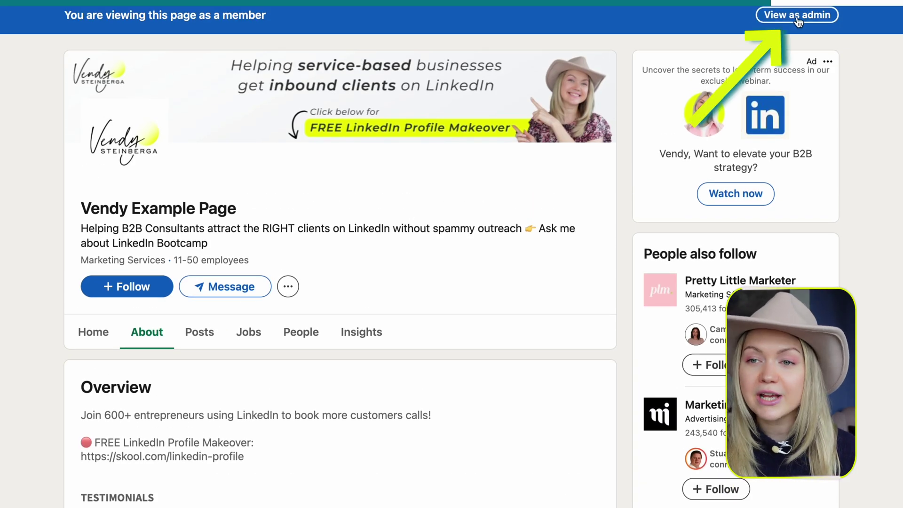
click(805, 16)
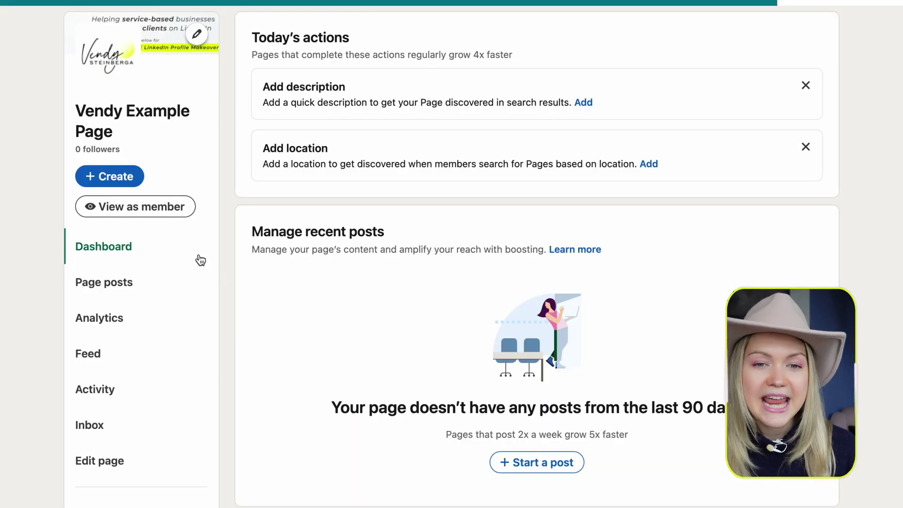
- Remove the marketing and linkedin specialties from the page's details and save the change
click(116, 461)
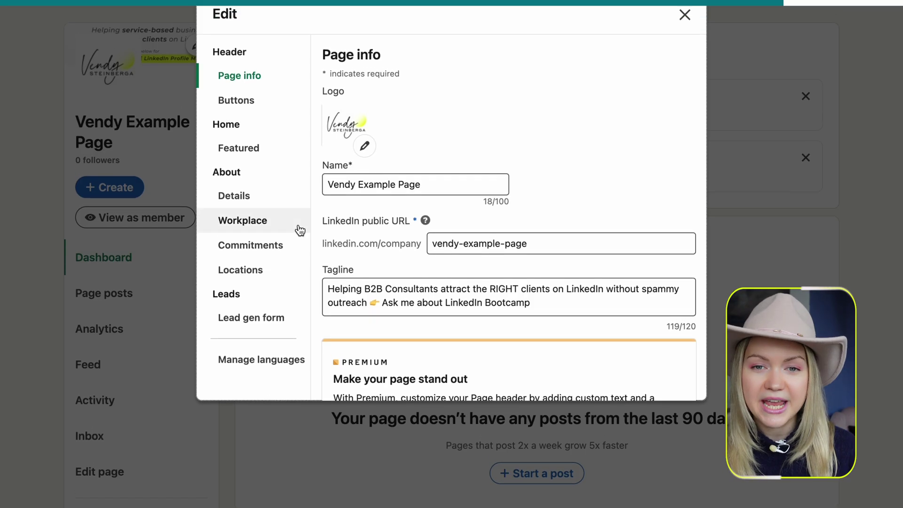
click(235, 220)
scroll(433, 284, down, 4)
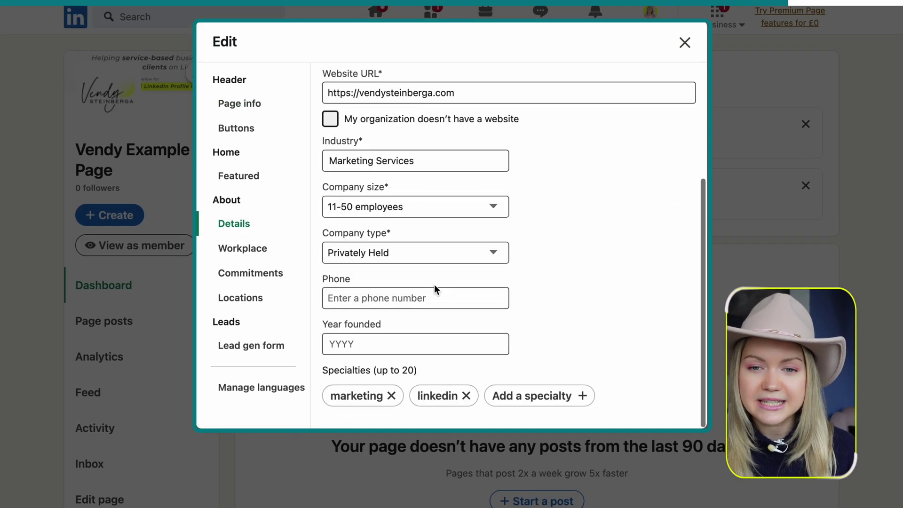
click(346, 403)
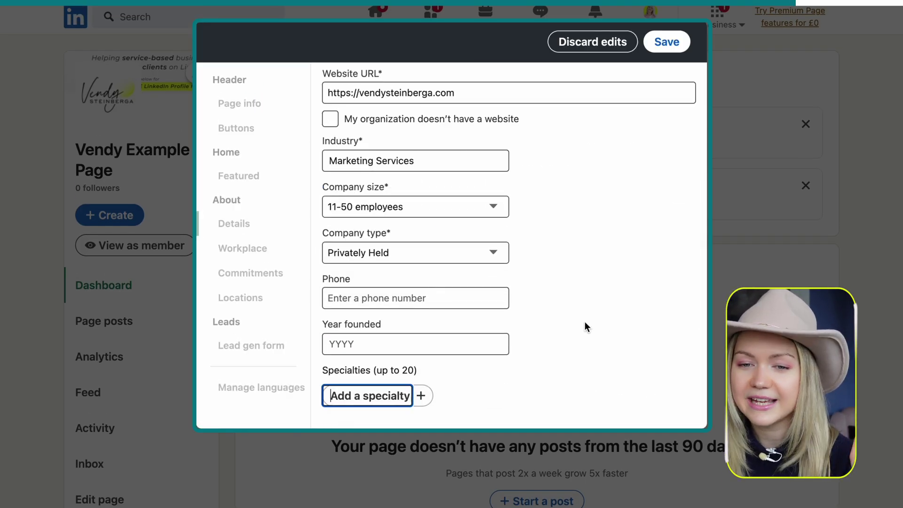
click(662, 43)
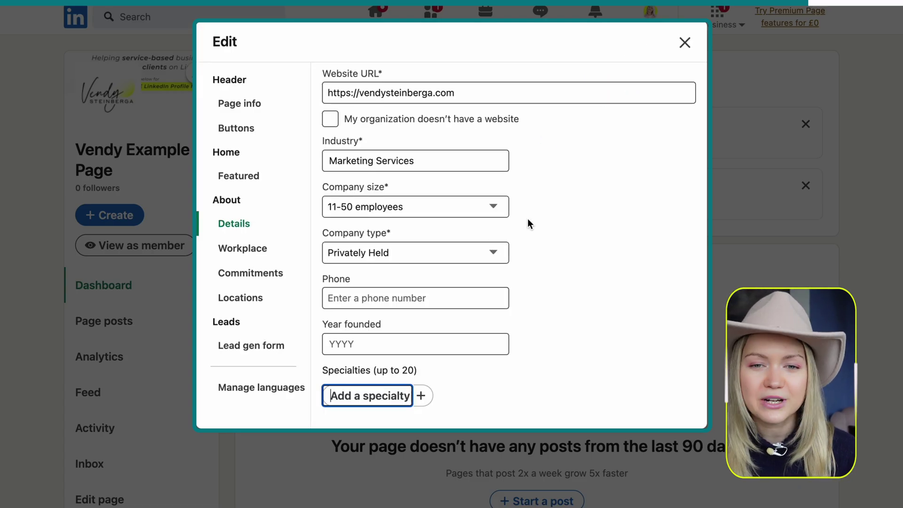
- Look through the page's Workplace, Commitments, Locations and Lead gen form edit sections without changing them
click(261, 254)
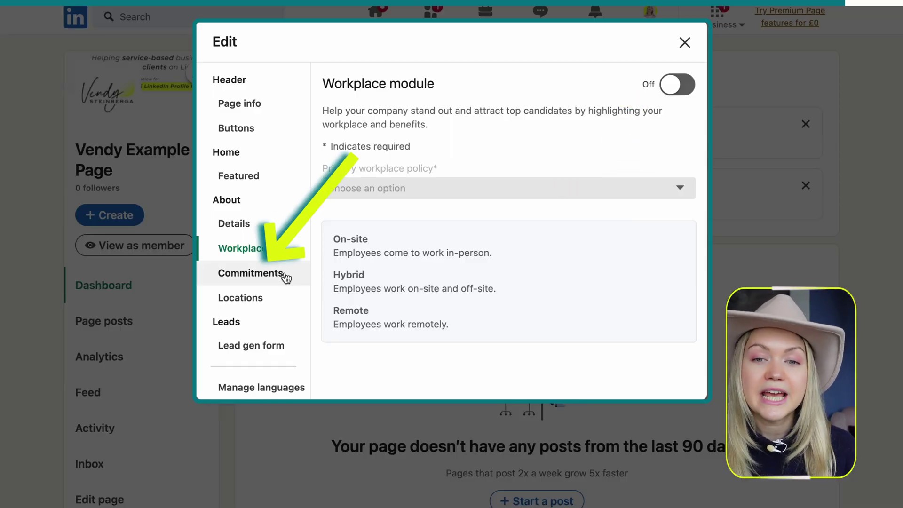
click(286, 278)
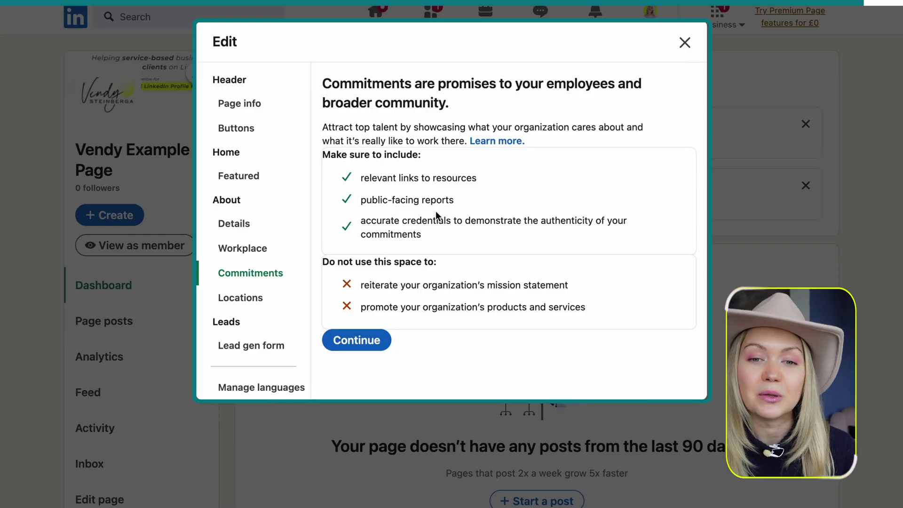
click(279, 301)
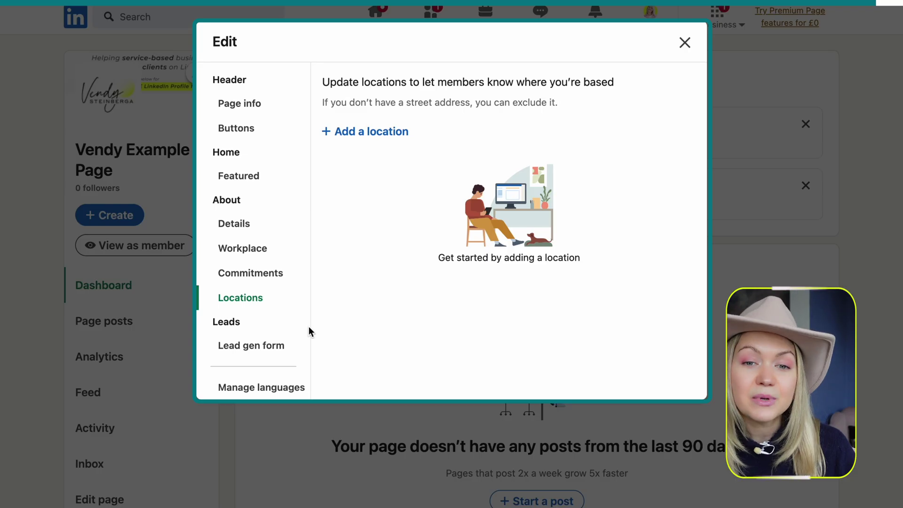
click(277, 345)
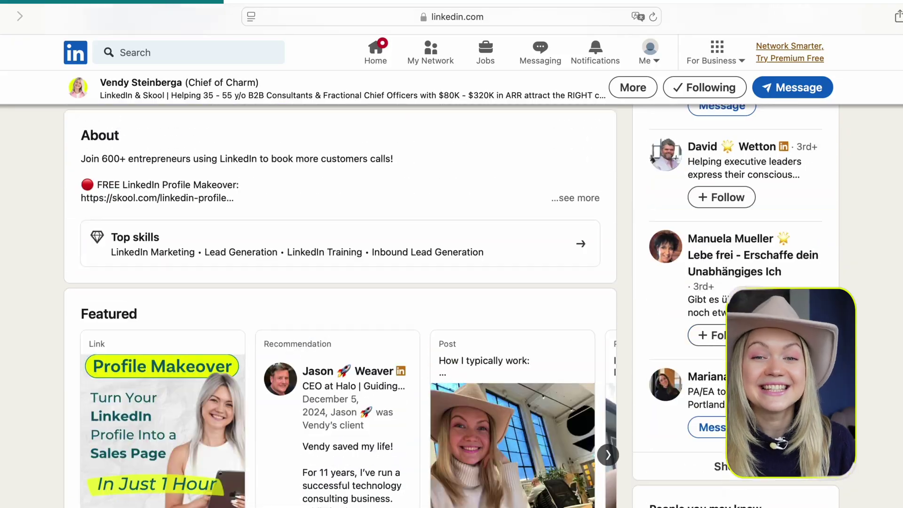
scroll(339, 283, up, 3)
scroll(339, 282, up, 5)
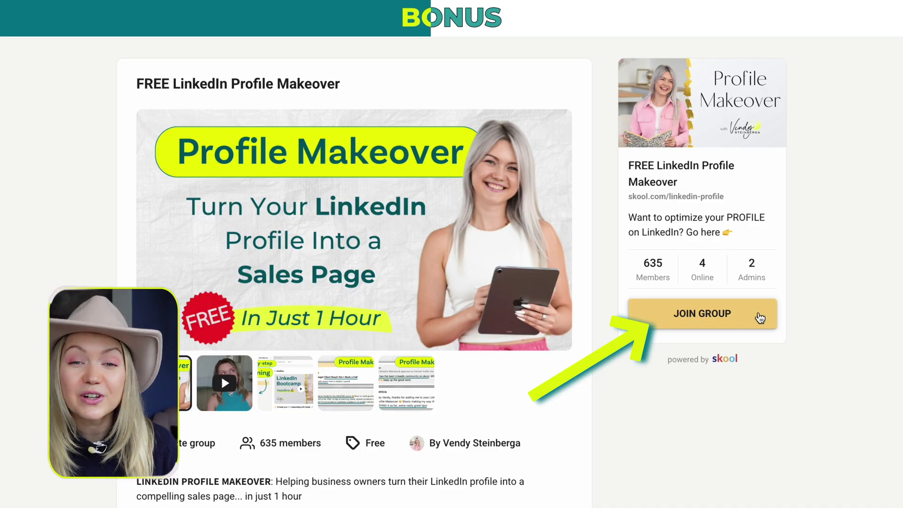
- Switch to Skool, join the FREE LinkedIn Profile Makeover group with its questions answered, and open STEP #3: Profile Makeover (FULL) in the Classroom
click(759, 320)
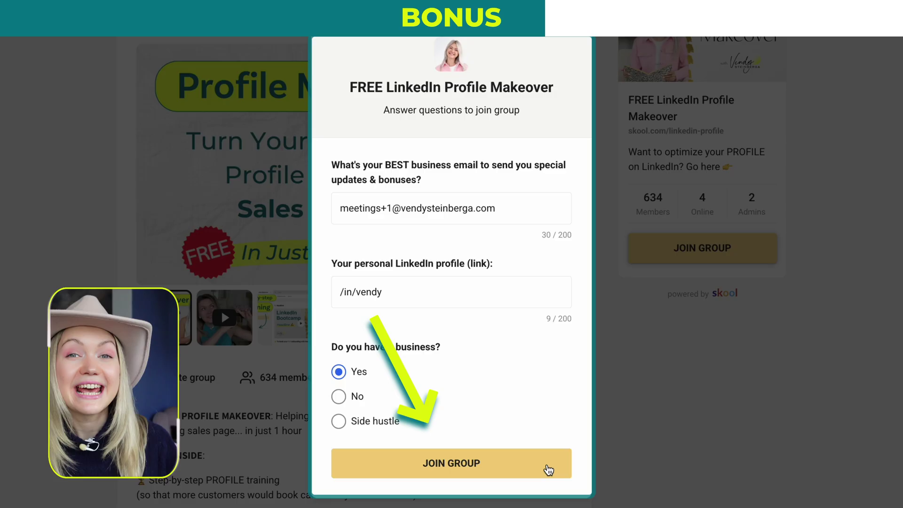
click(548, 466)
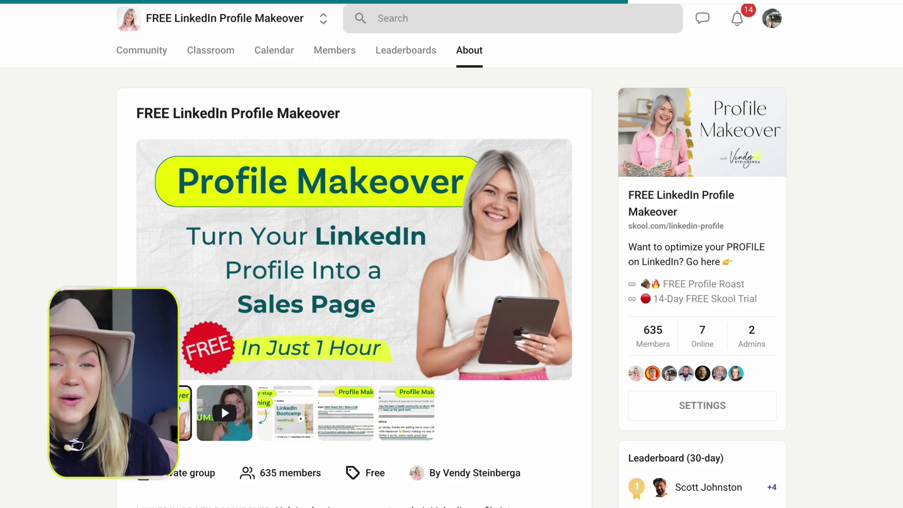
click(206, 60)
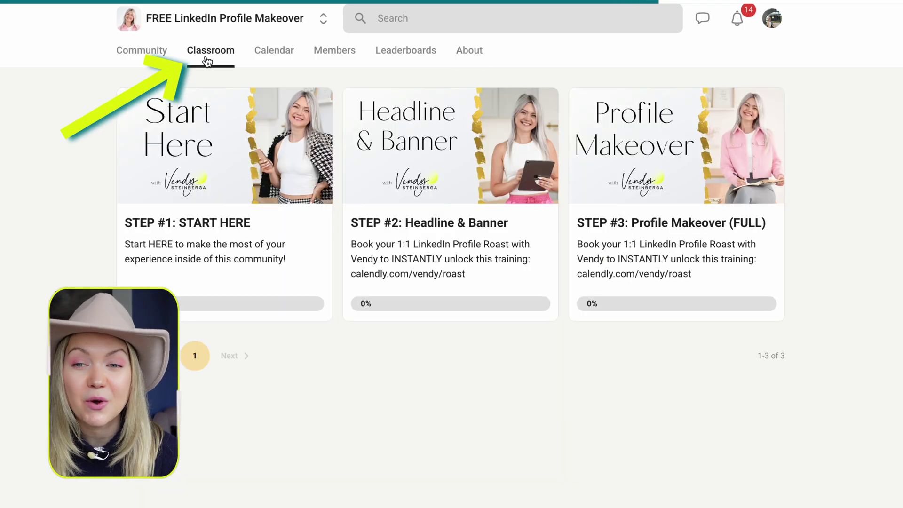
click(636, 242)
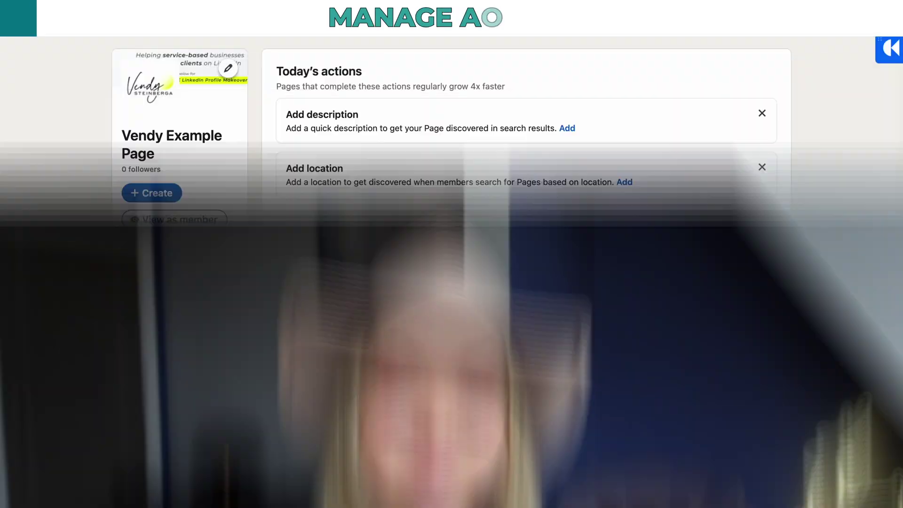
- Switch back to the LinkedIn page's admin management, examine the roles offered for a new admin, and close the form without adding anyone
scroll(27, 283, down, 5)
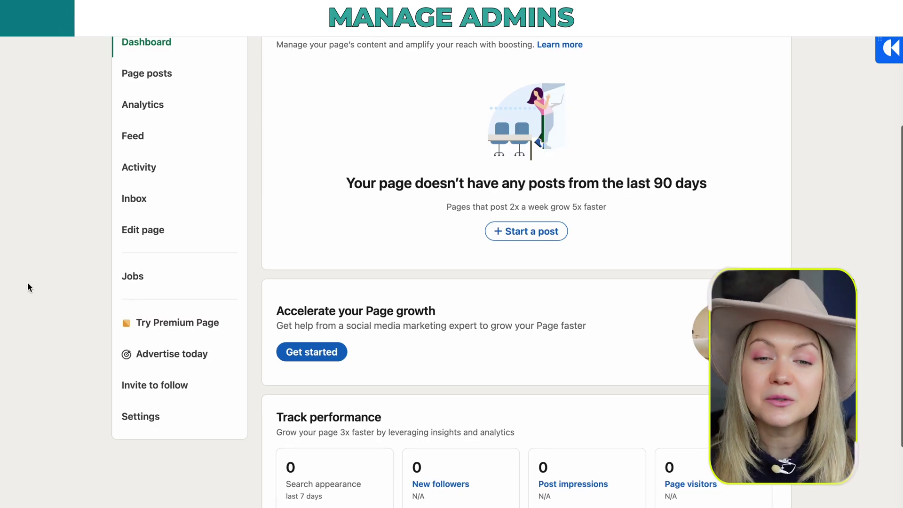
click(225, 425)
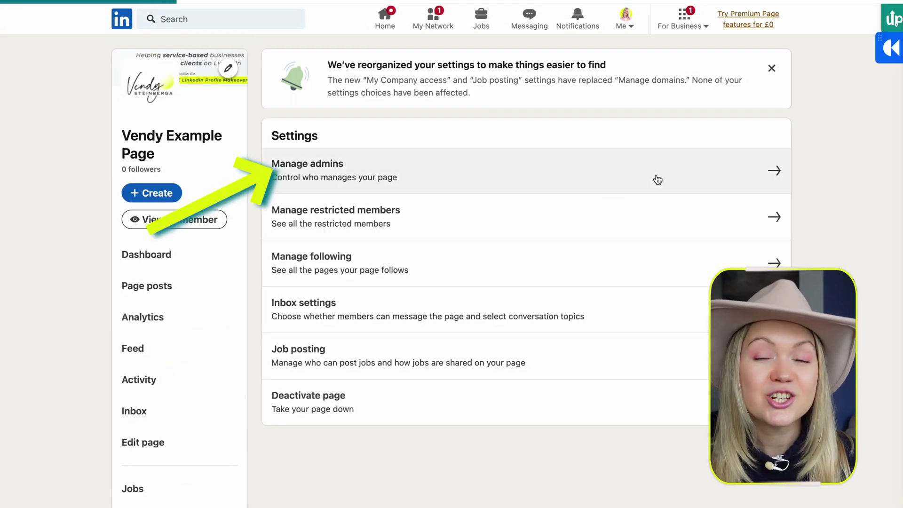
click(658, 179)
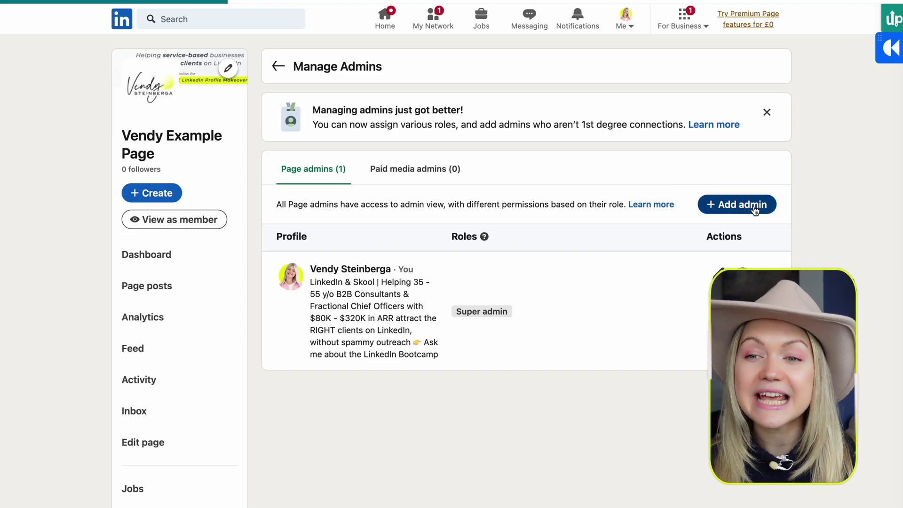
click(767, 207)
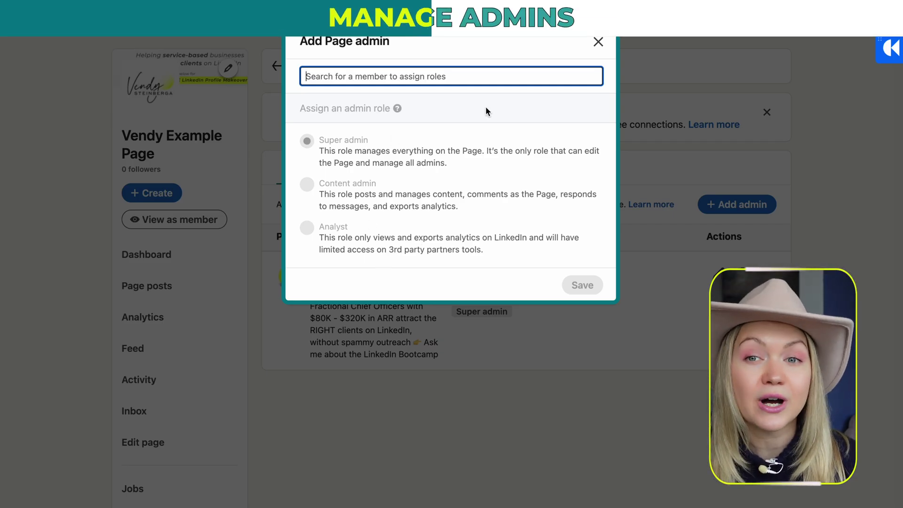
click(670, 74)
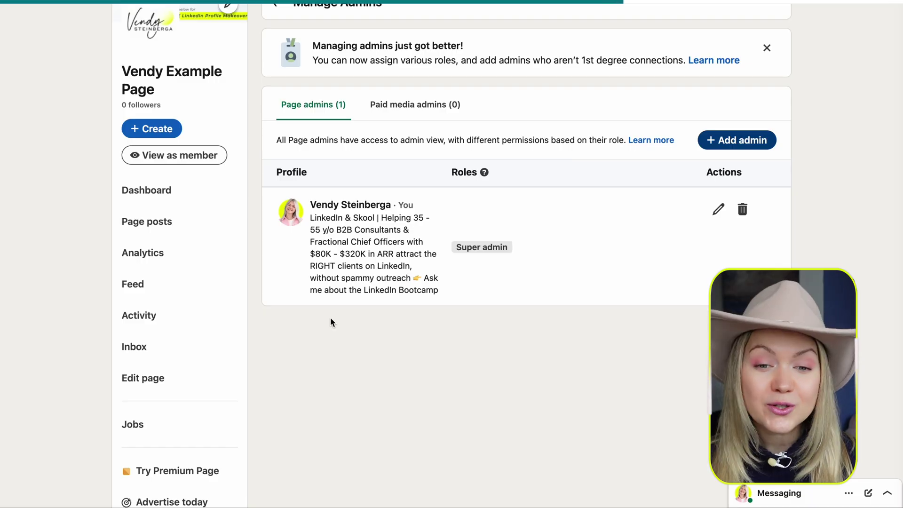
- Return from admin management to the overview of the page's settings
scroll(331, 320, down, 3)
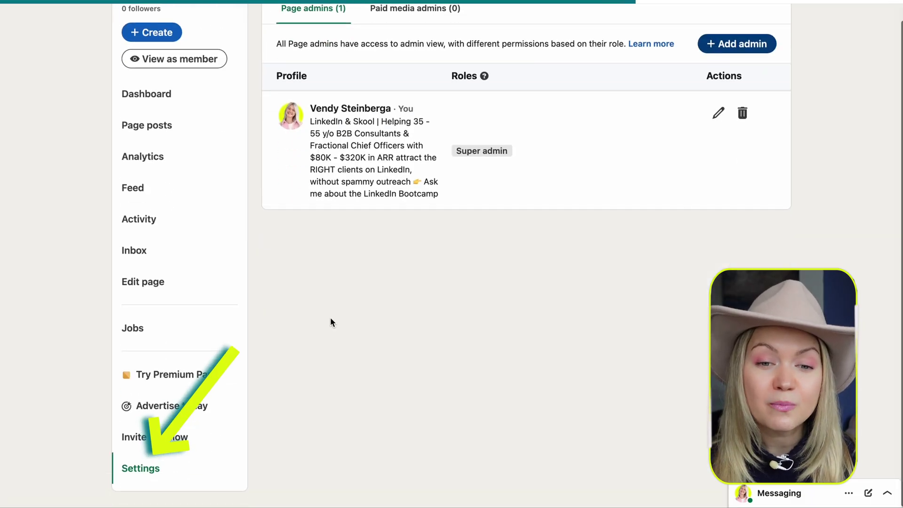
click(158, 475)
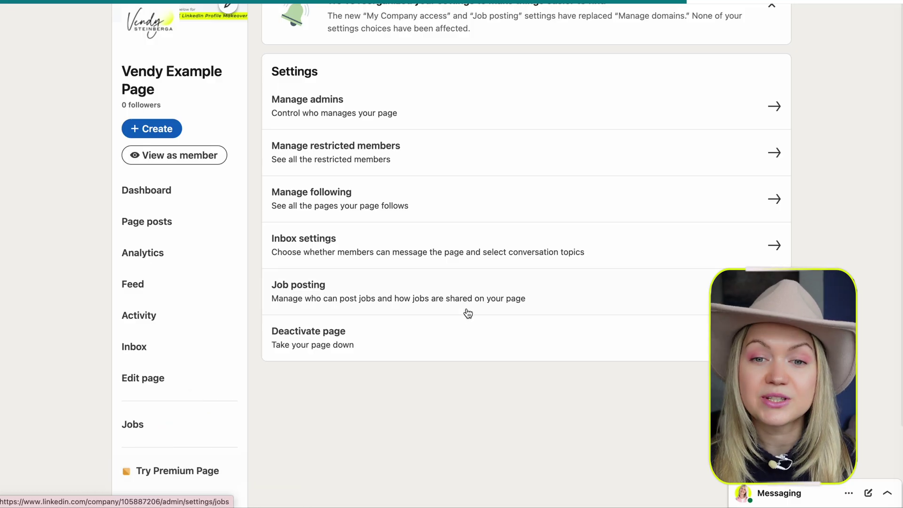